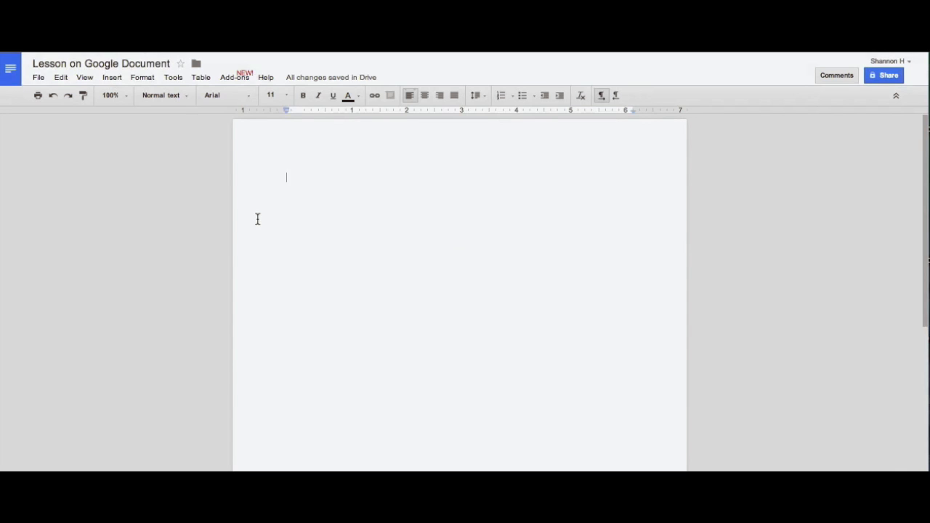
Write the line "Here is my asignment." at the start of the document and begin a new line
text(Here is)
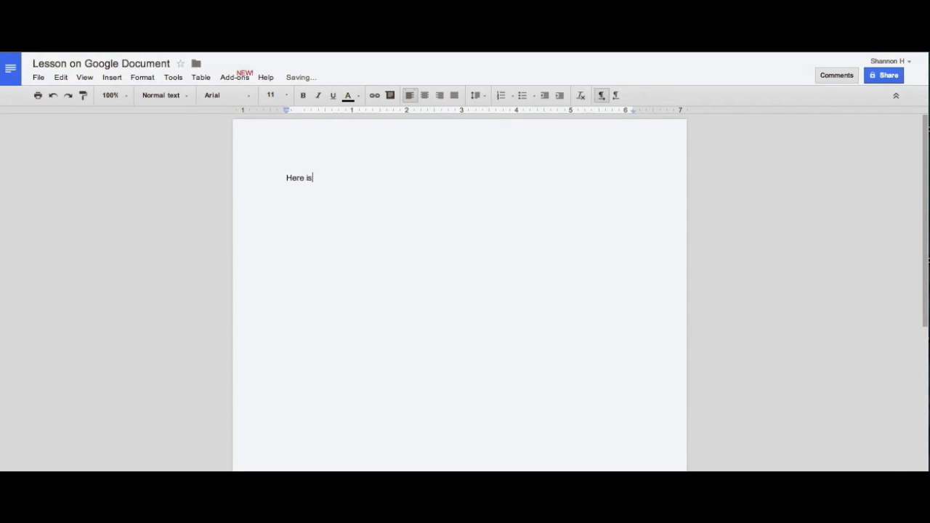
text( my asignemnt)
key(BackSpace)
key(BackSpace)
key(BackSpace)
key(BackSpace)
text(ment.)
key(Return)
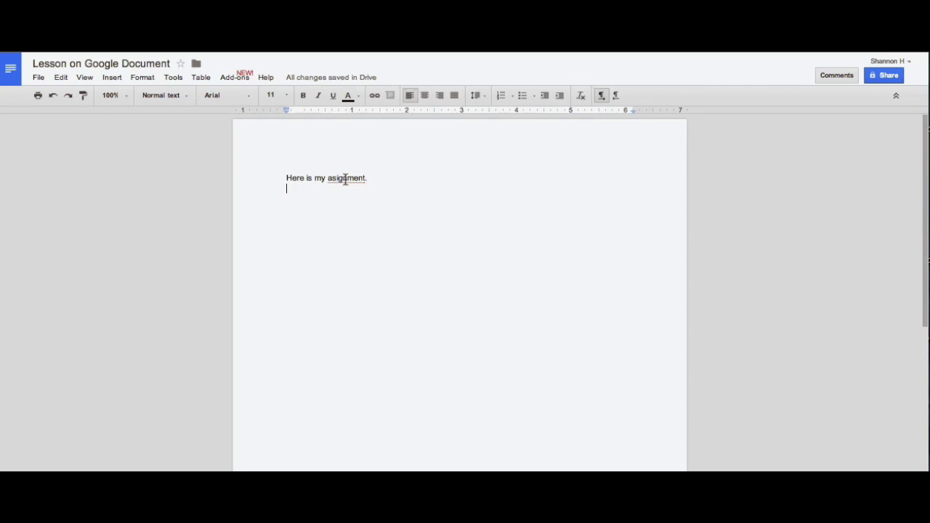
Correct the misspelled last word of the sentence to "assignment" with the spelling suggestion
right_click(345, 179)
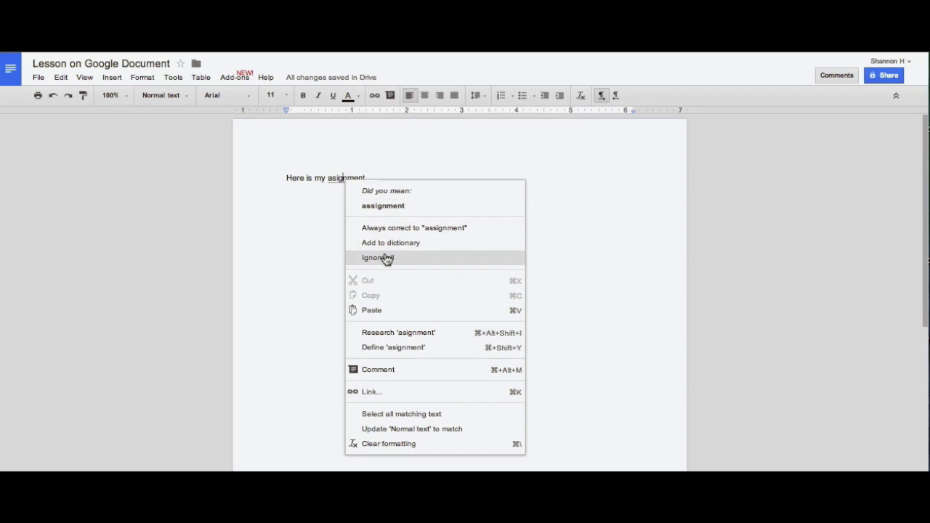
click(386, 206)
text(.)
key(Return)
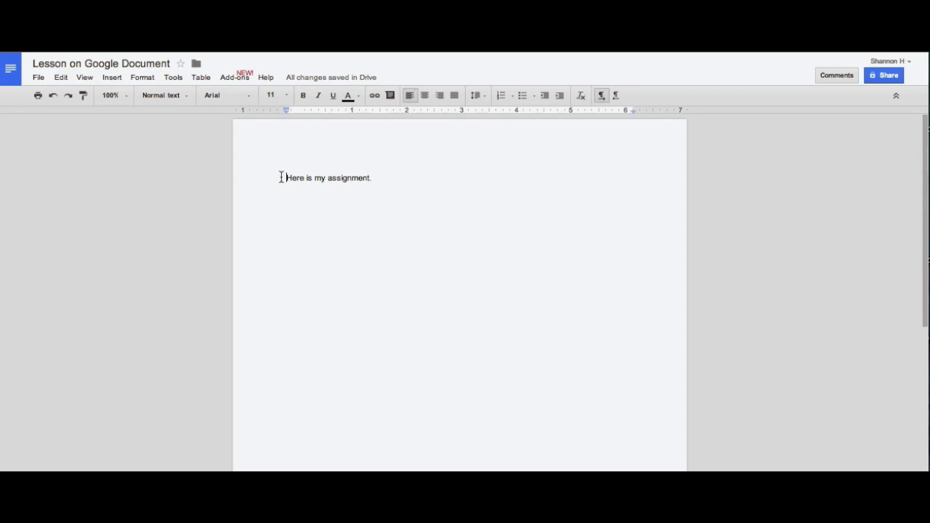
Format the sentence "Here is my assignment." in Georgia at size 24
drag(282, 177, 421, 177)
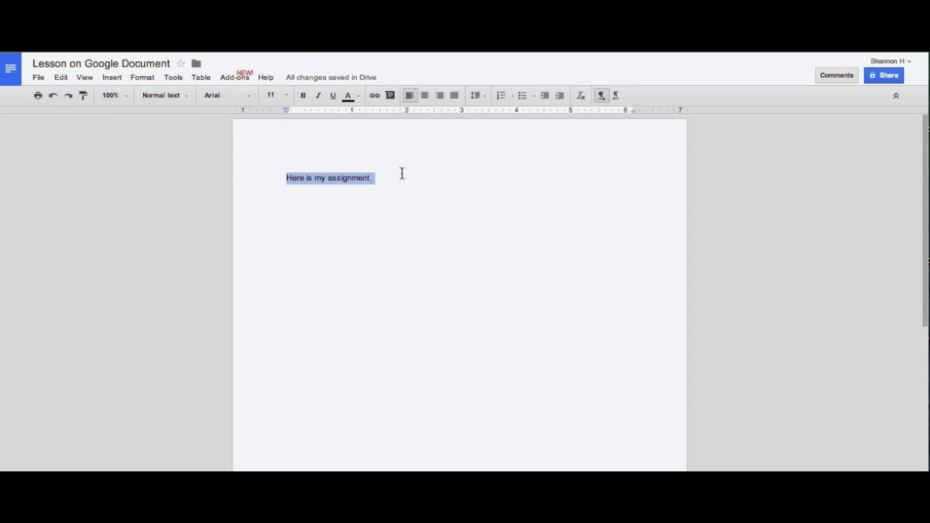
click(249, 99)
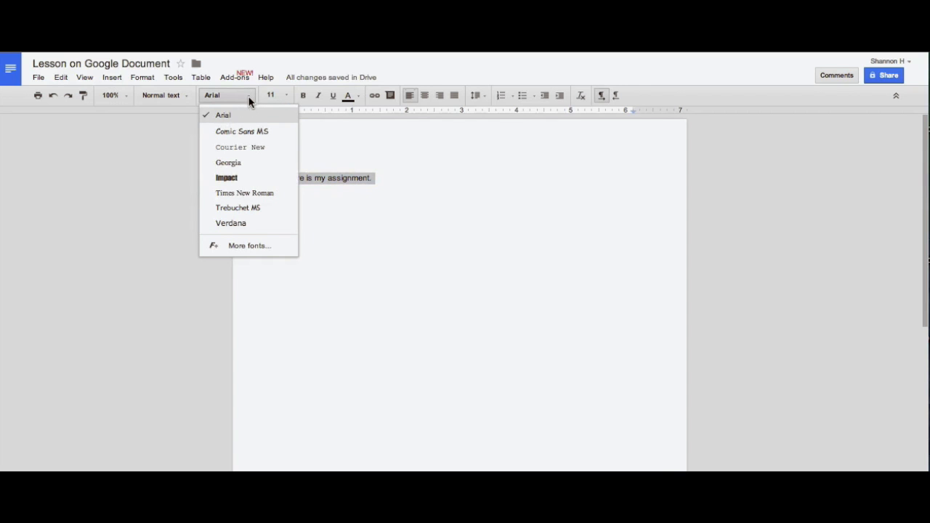
click(235, 162)
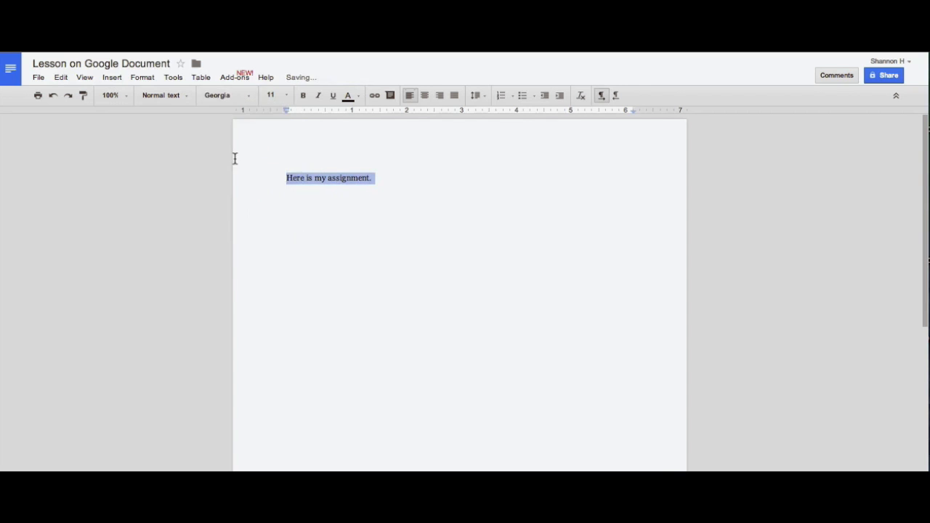
click(288, 95)
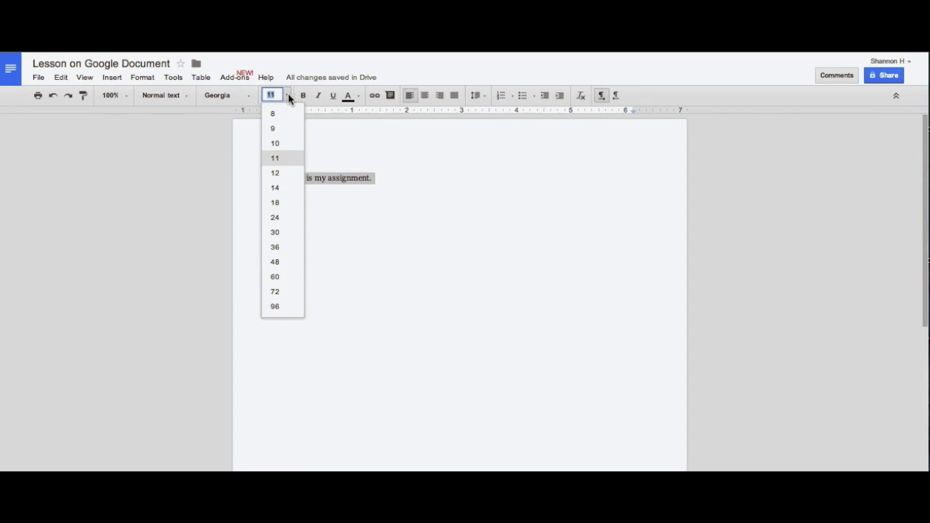
click(278, 218)
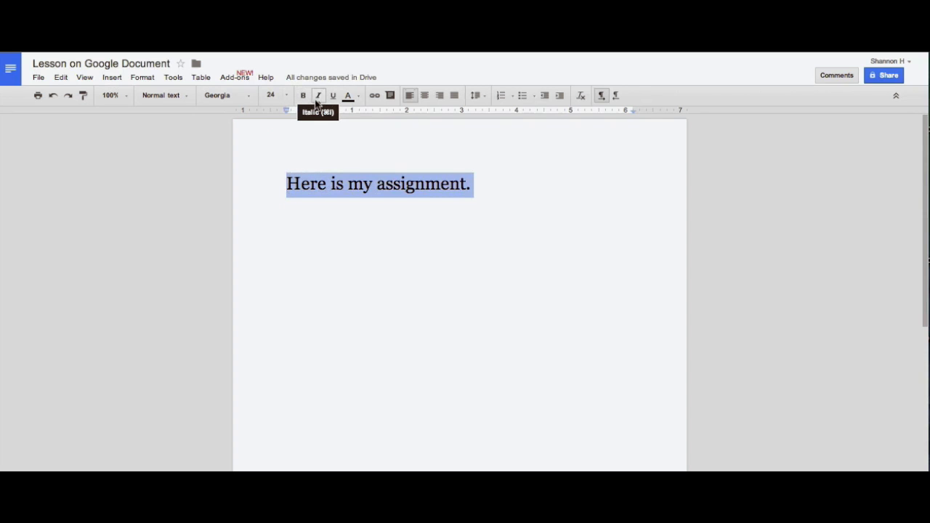
Colour the sentence's text dark red, give it a yellow highlight and deselect it
click(356, 98)
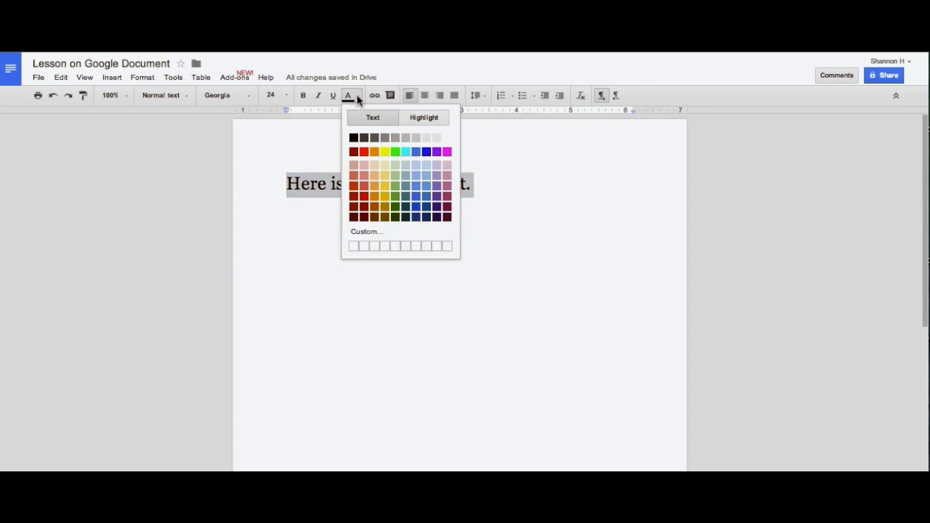
click(353, 152)
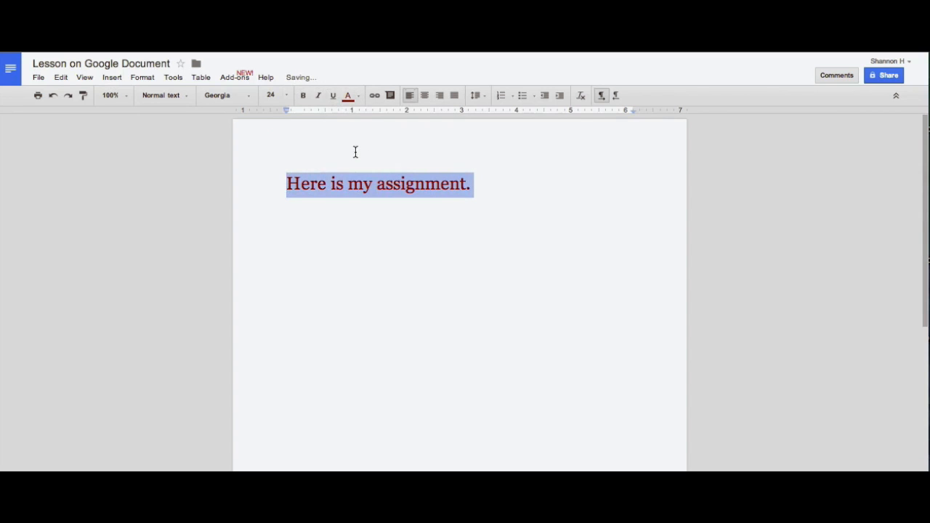
click(359, 98)
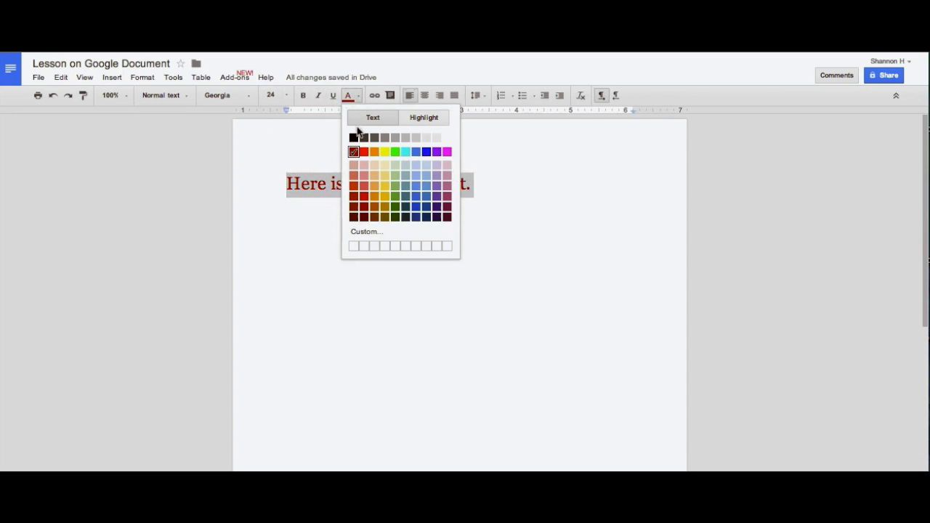
click(418, 119)
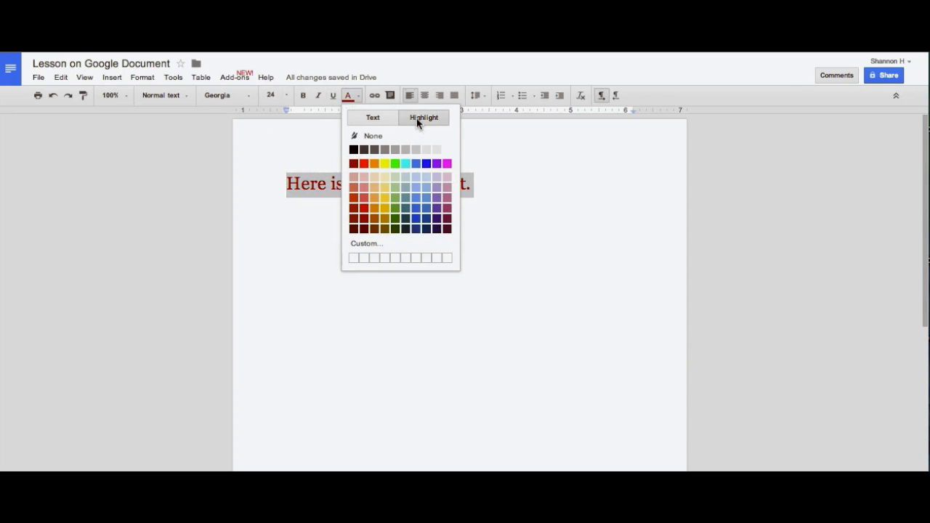
click(385, 164)
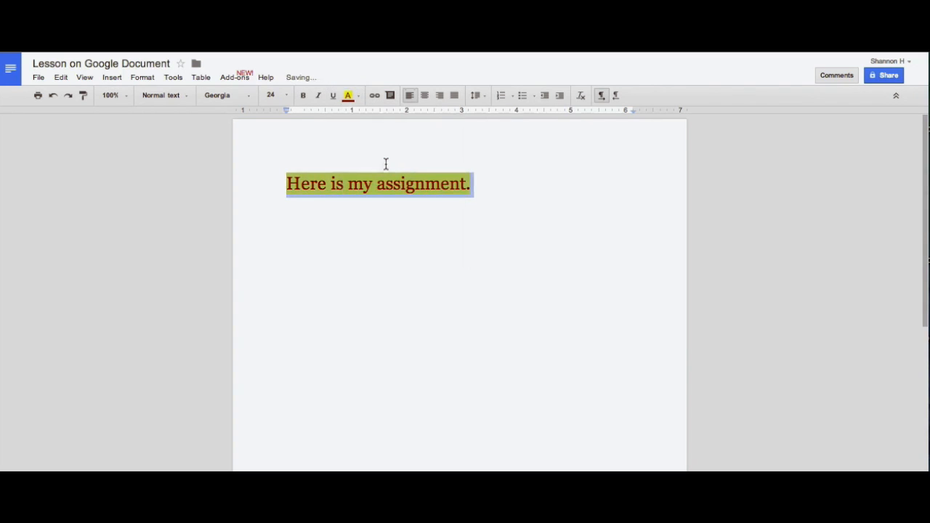
click(514, 200)
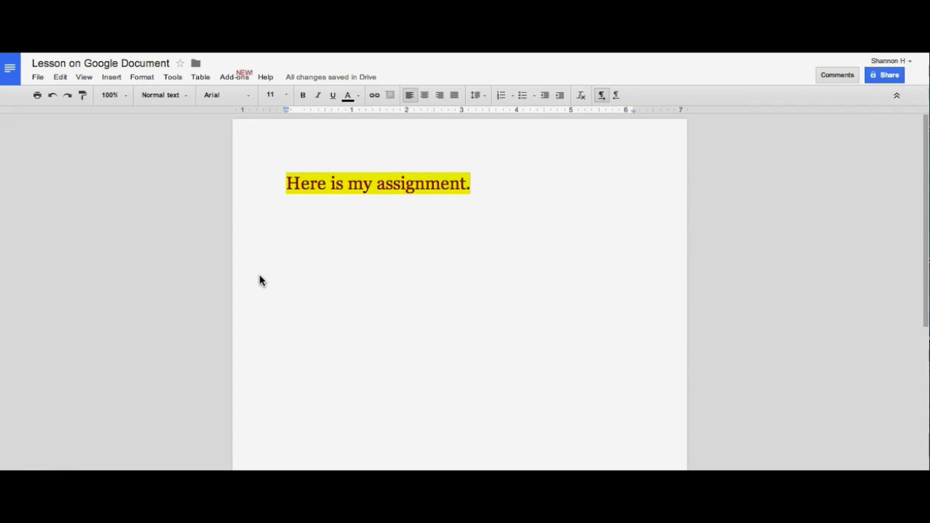
Zoom the document view to 150% and then set it back to 100%
click(124, 98)
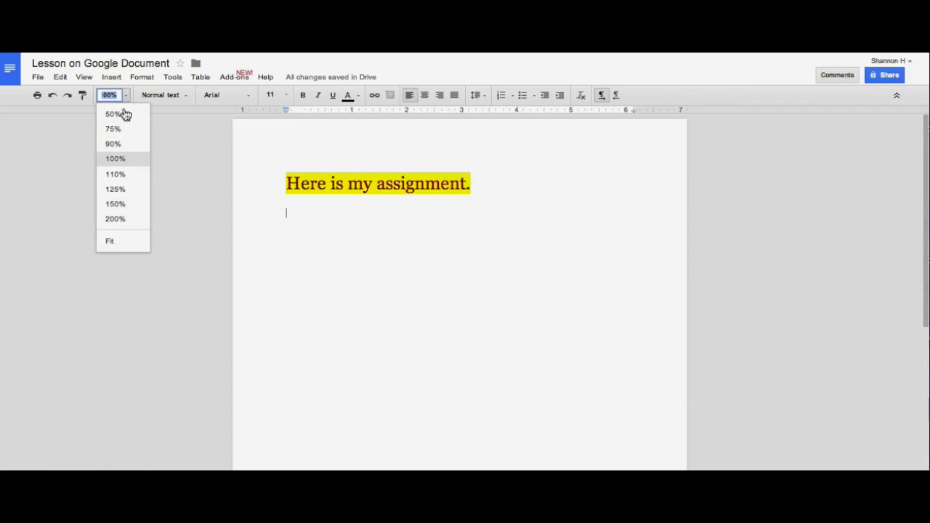
click(125, 203)
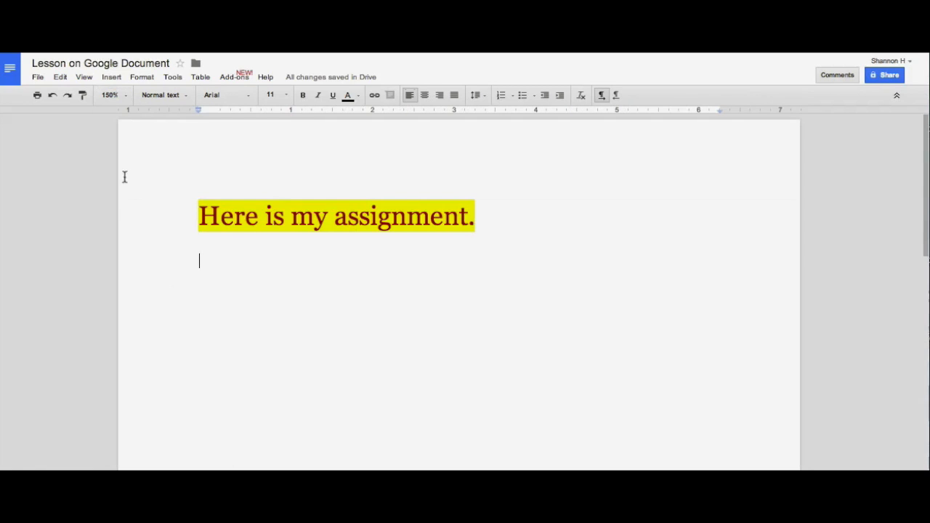
click(125, 96)
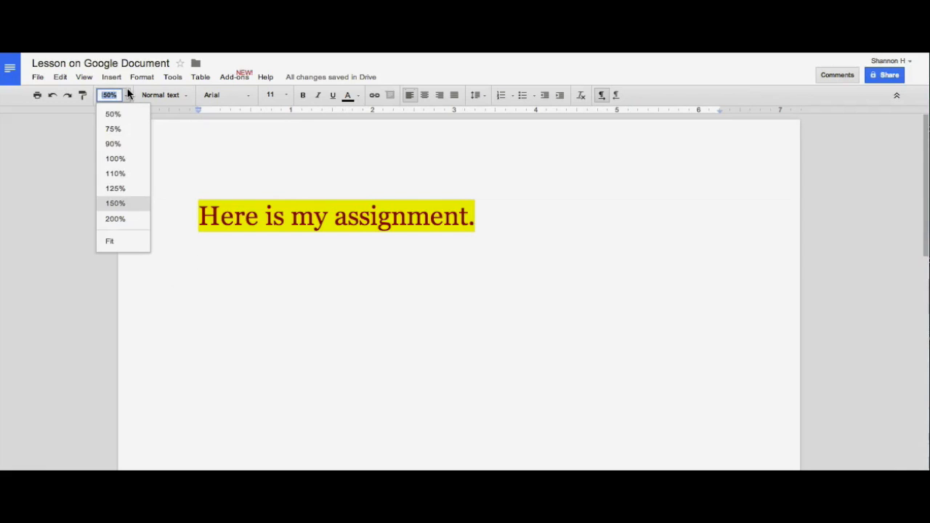
click(118, 159)
click(185, 95)
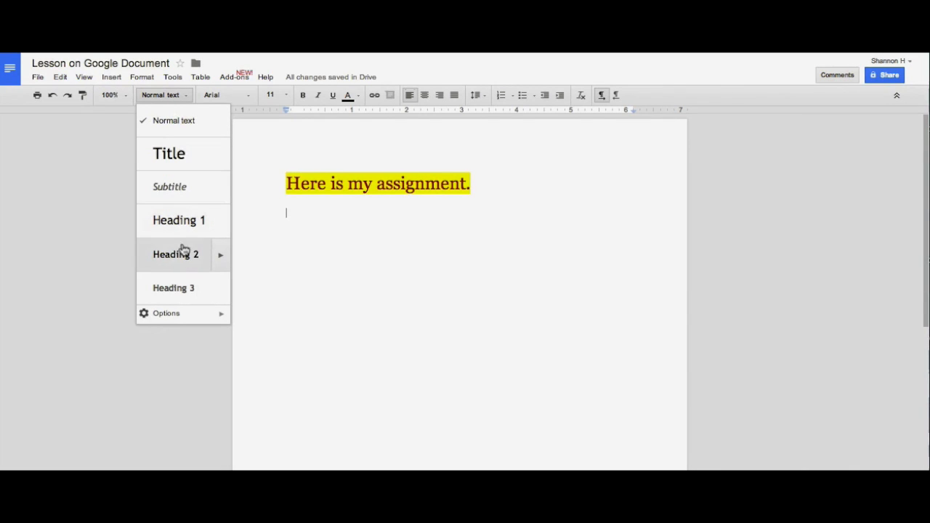
mouse_move(172, 318)
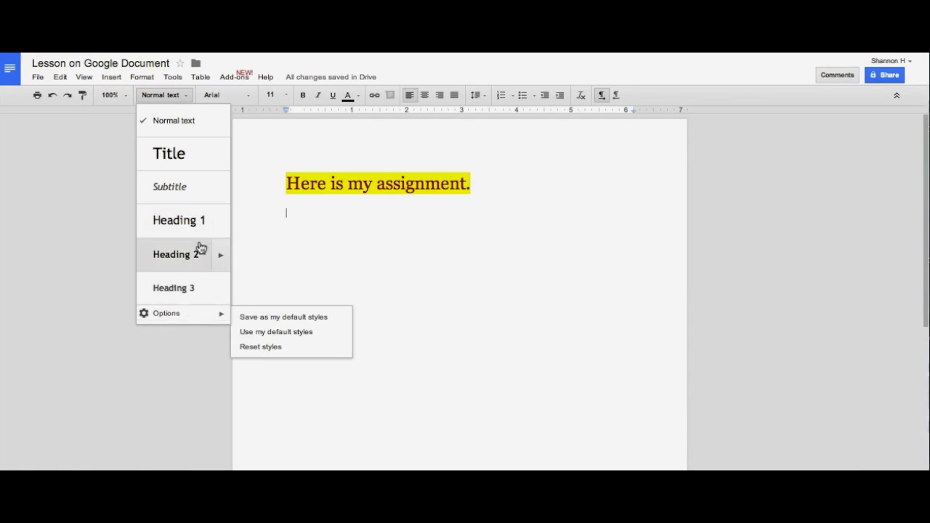
click(467, 226)
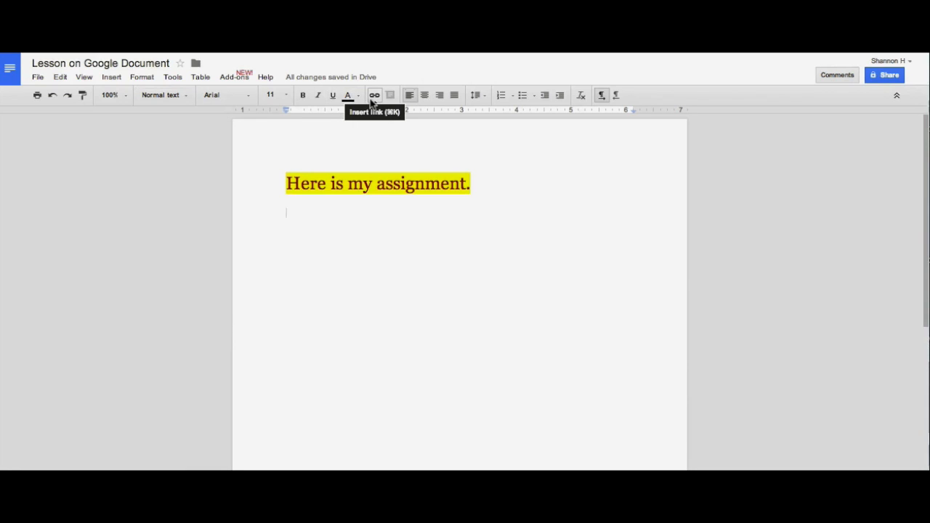
text(www.google.c)
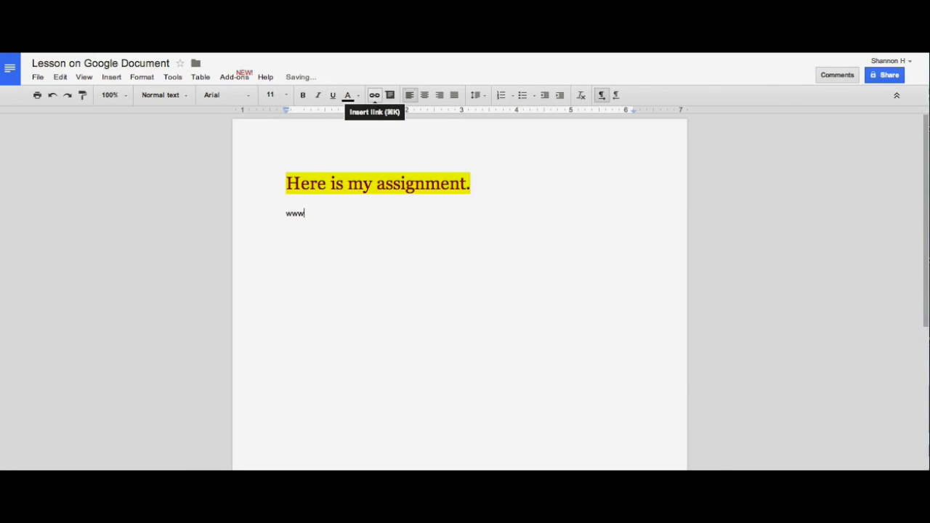
text(om)
key(Return)
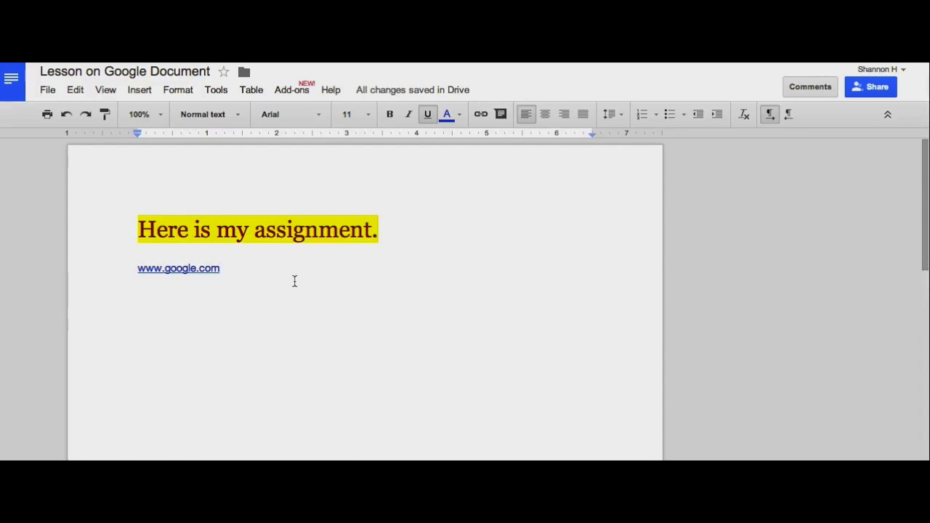
key(Return)
key(Return)
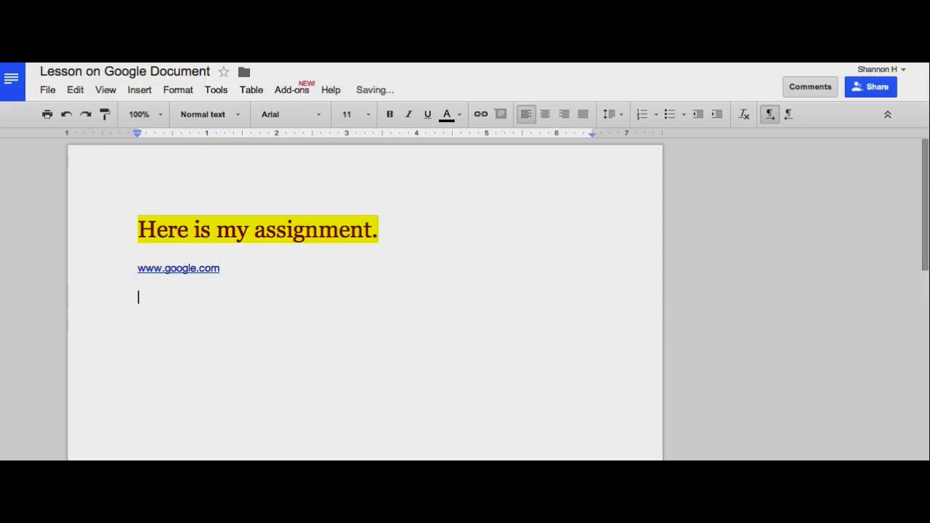
click(254, 231)
drag(255, 231, 377, 226)
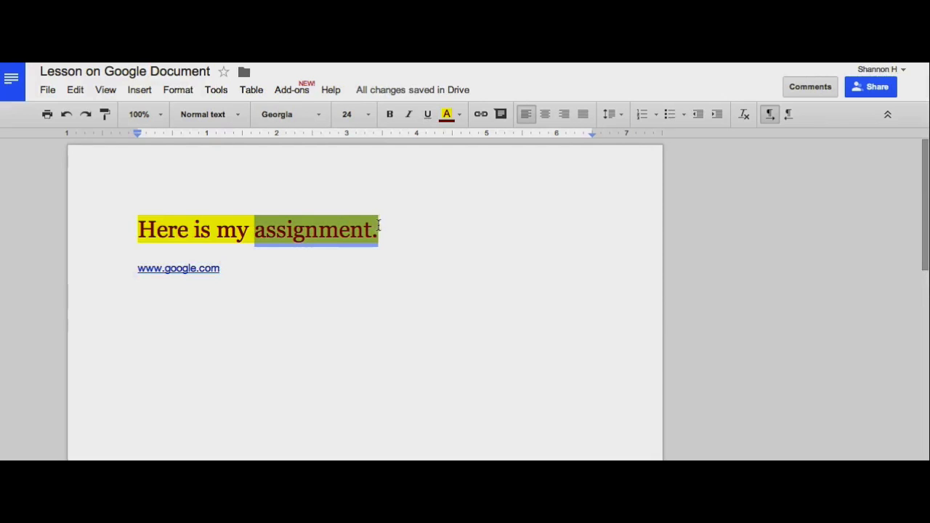
click(480, 115)
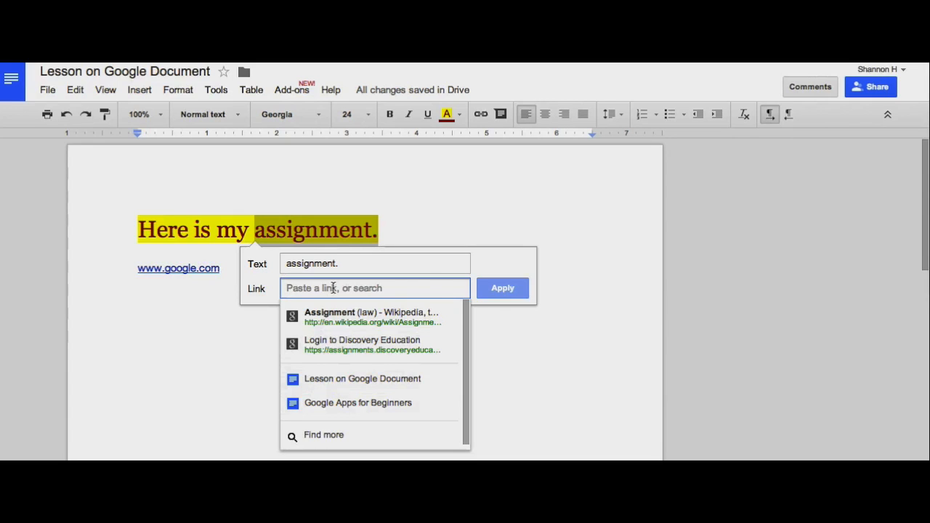
text(www.blogger.com)
click(504, 290)
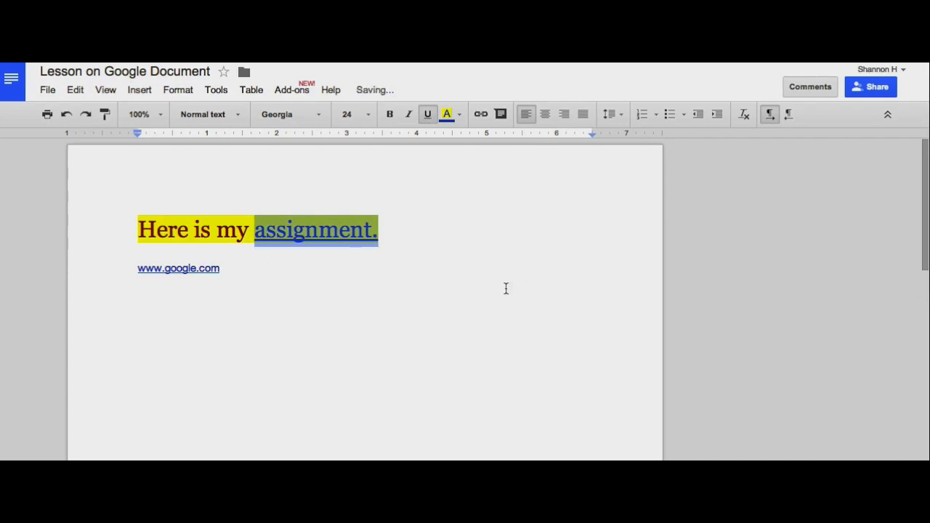
Open the web address linked from the word "assignment." to test the link
click(378, 284)
click(334, 229)
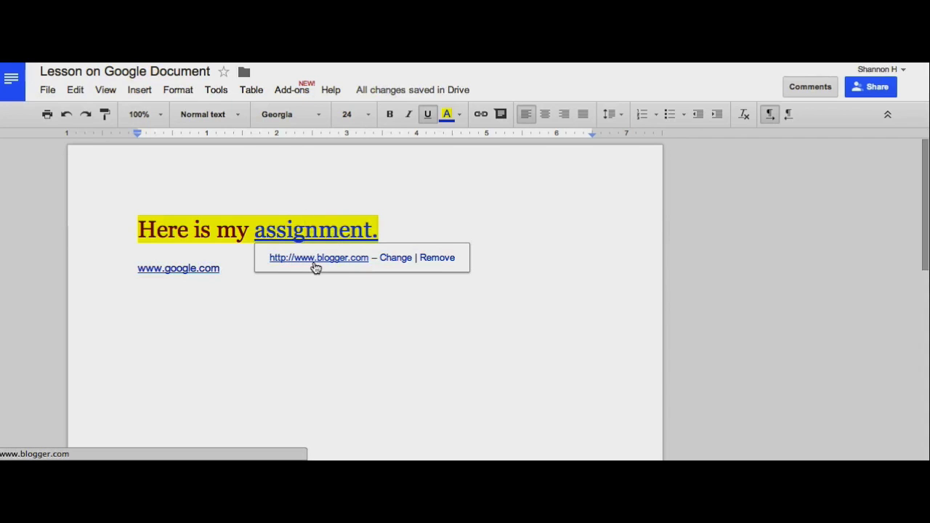
click(316, 267)
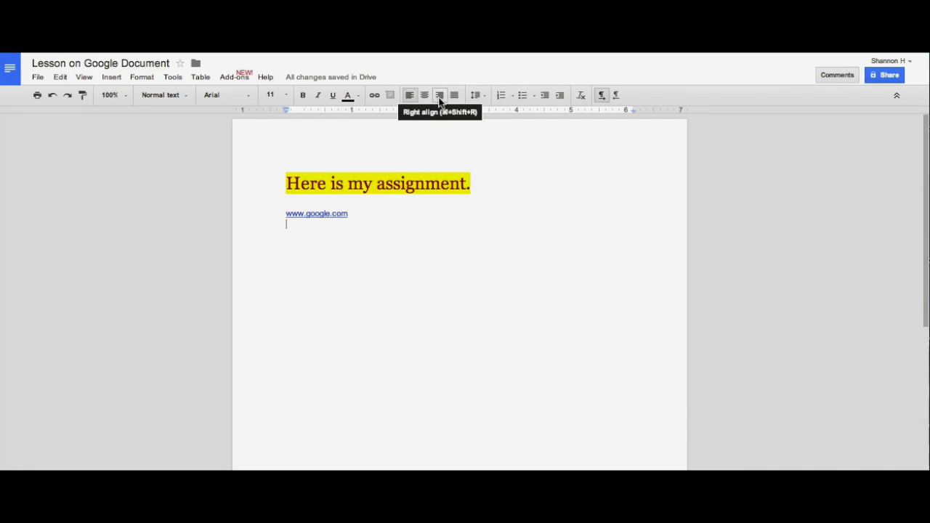
click(486, 97)
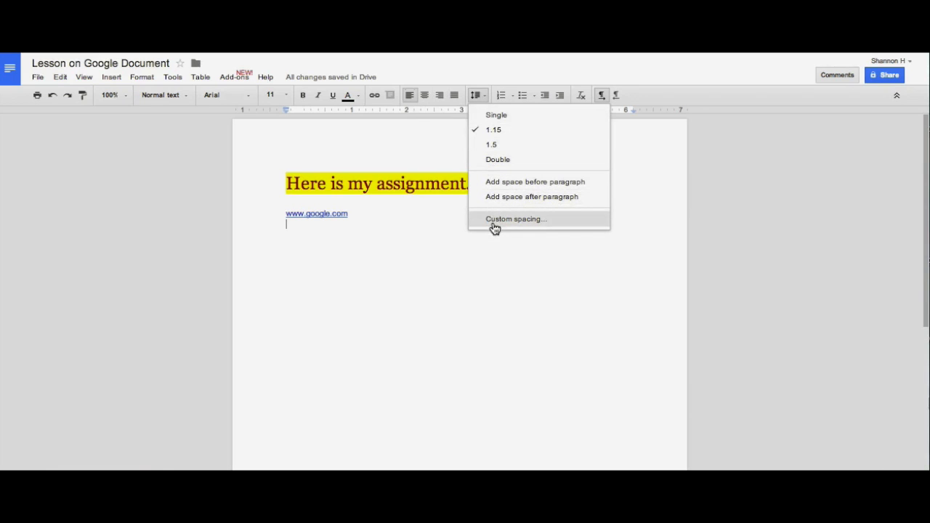
click(537, 264)
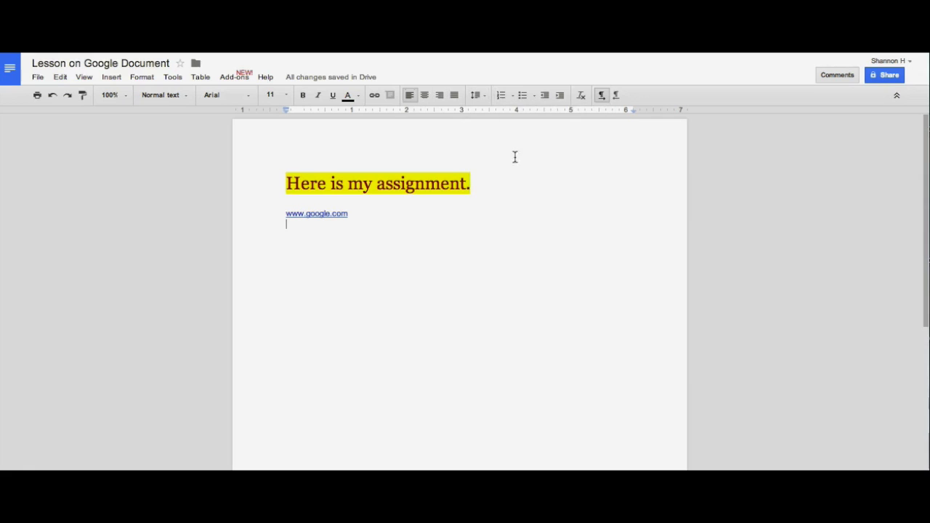
click(535, 96)
click(535, 97)
drag(367, 222, 209, 139)
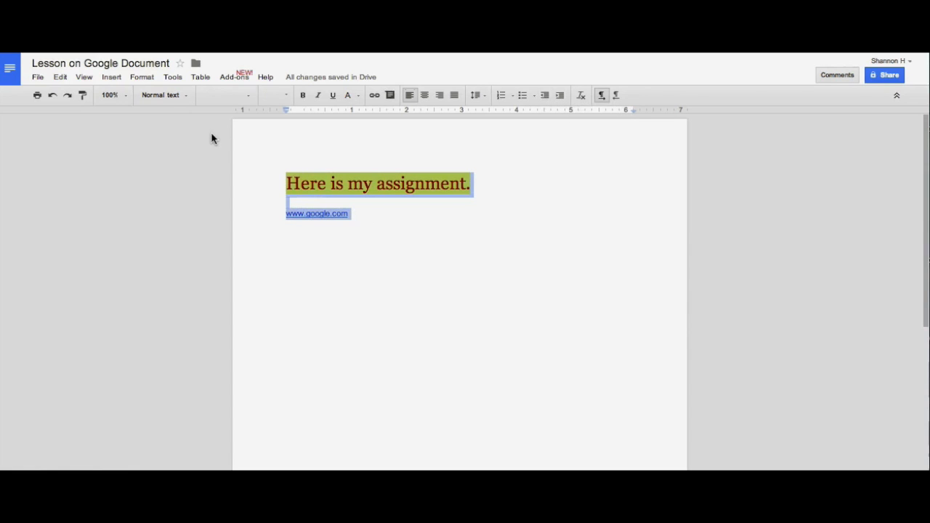
click(580, 96)
click(419, 195)
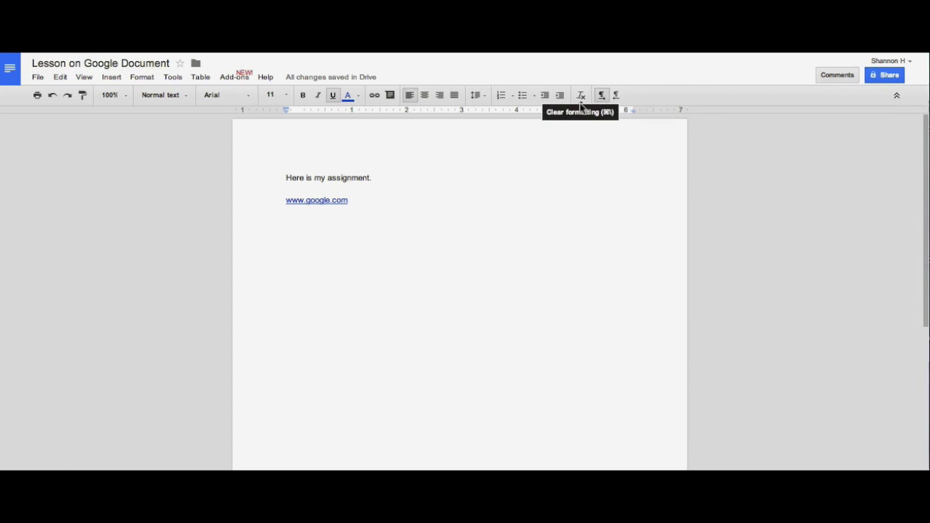
View the document's revision history and return to the editing view
click(34, 77)
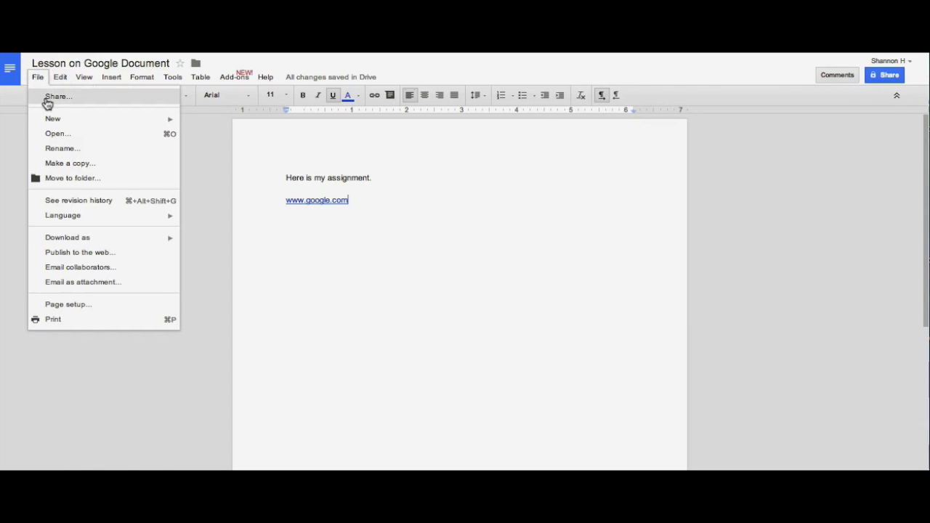
mouse_move(48, 122)
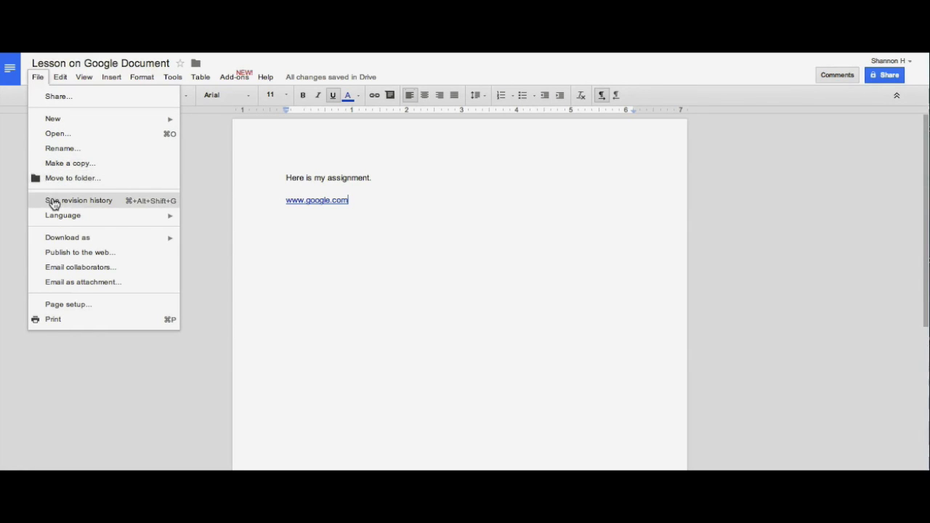
mouse_move(53, 241)
click(64, 201)
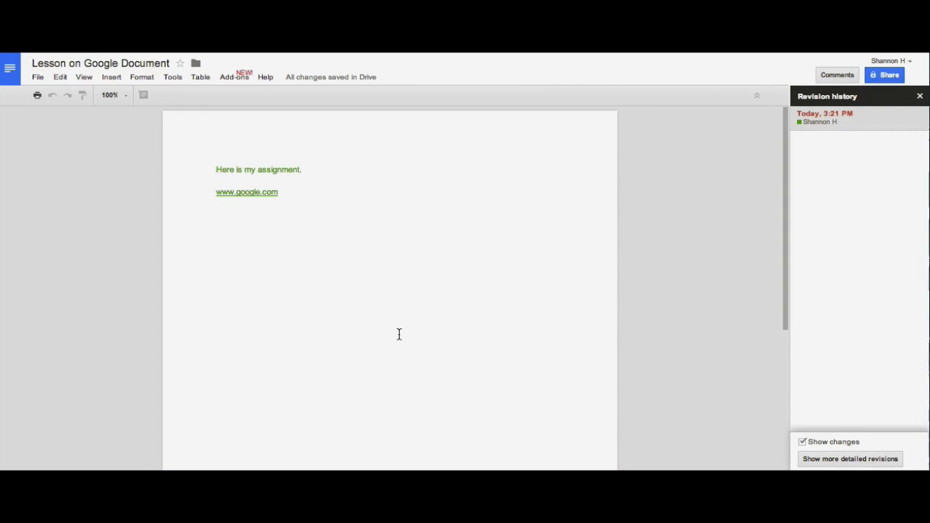
click(920, 95)
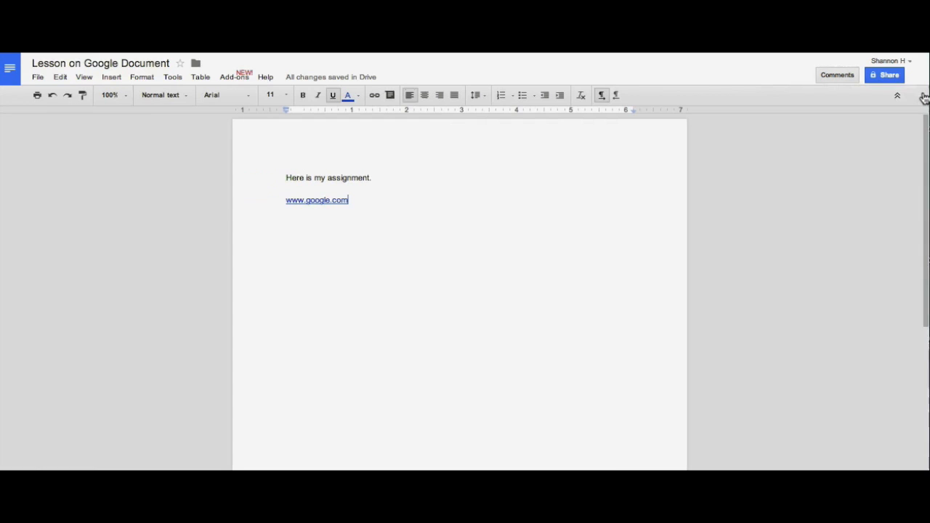
click(38, 79)
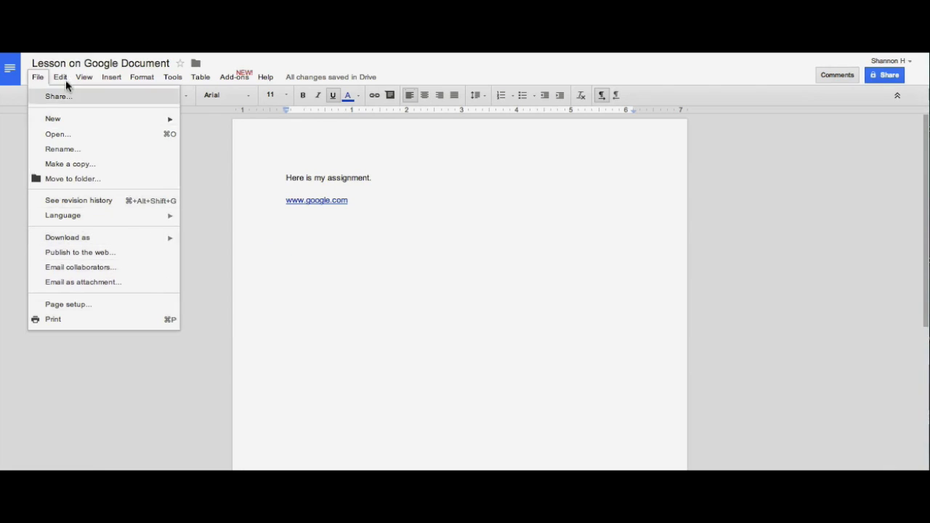
mouse_move(61, 77)
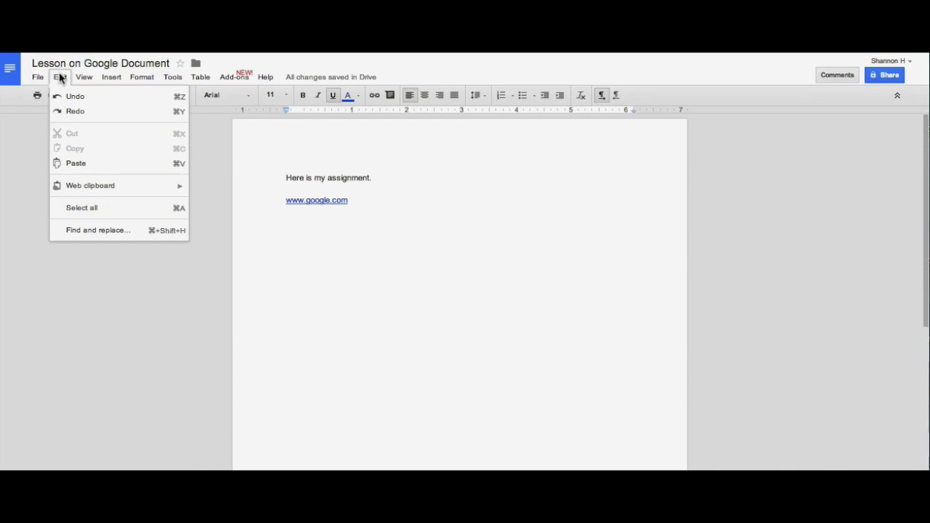
mouse_move(95, 193)
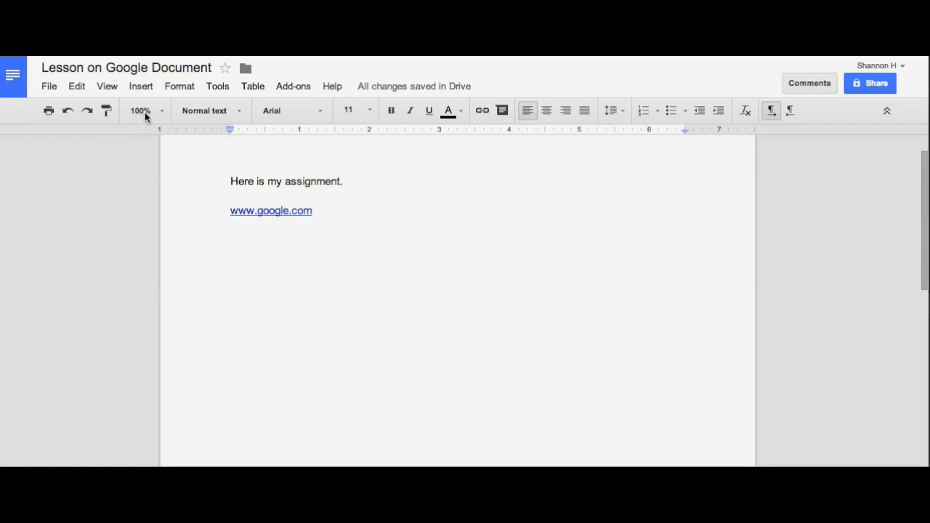
Insert the classroom photo from the Desktop folder above the sentence as an uploaded image and add a new line after it
click(142, 87)
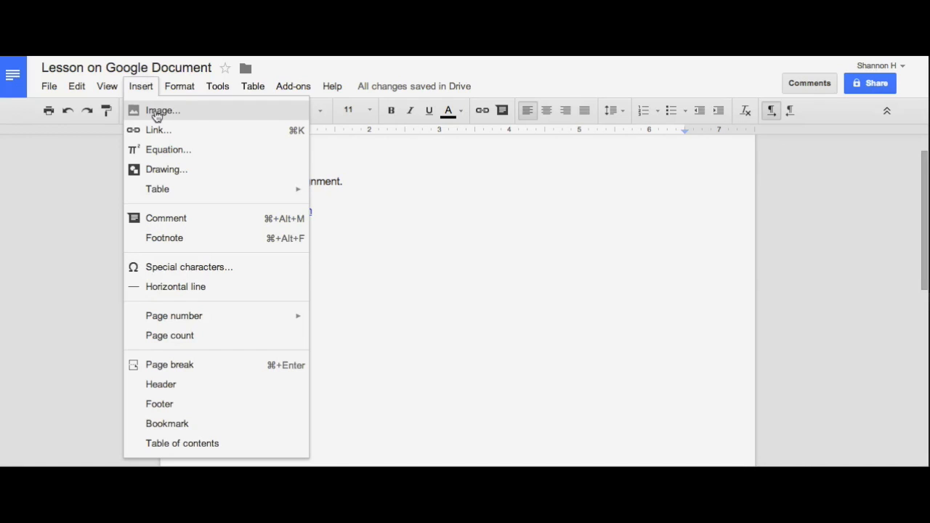
click(155, 111)
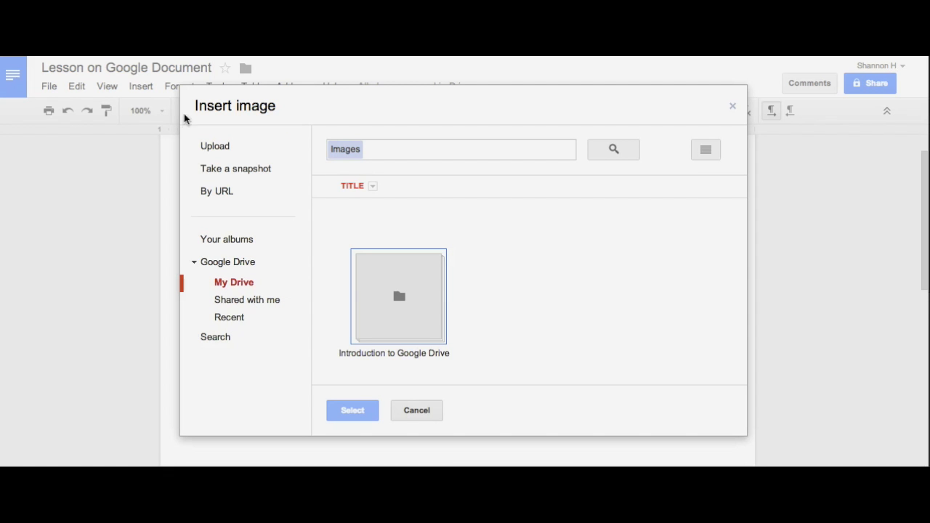
click(223, 144)
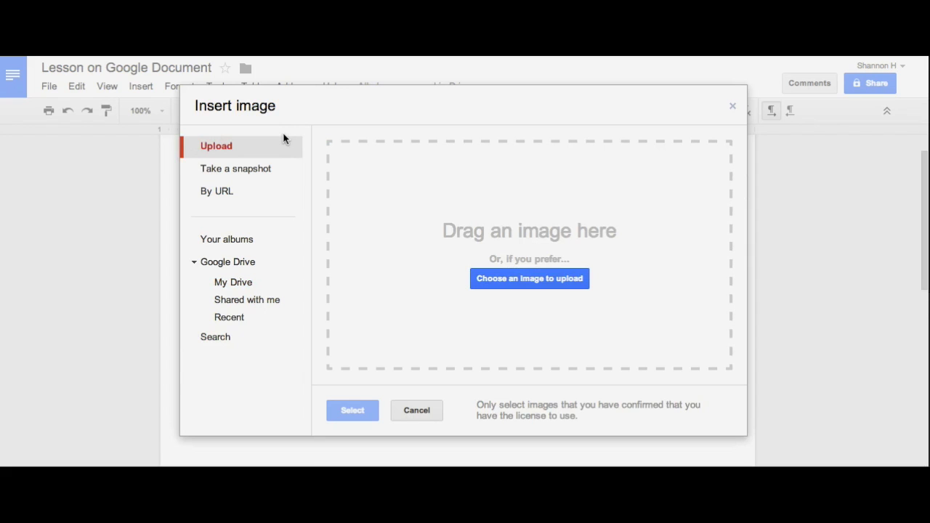
click(499, 281)
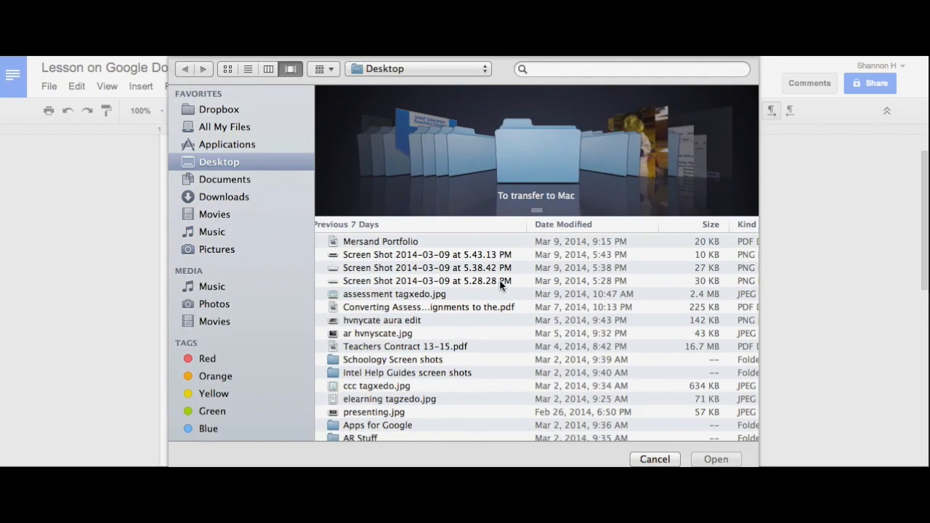
scroll(402, 260, up, 3)
scroll(403, 262, up, 5)
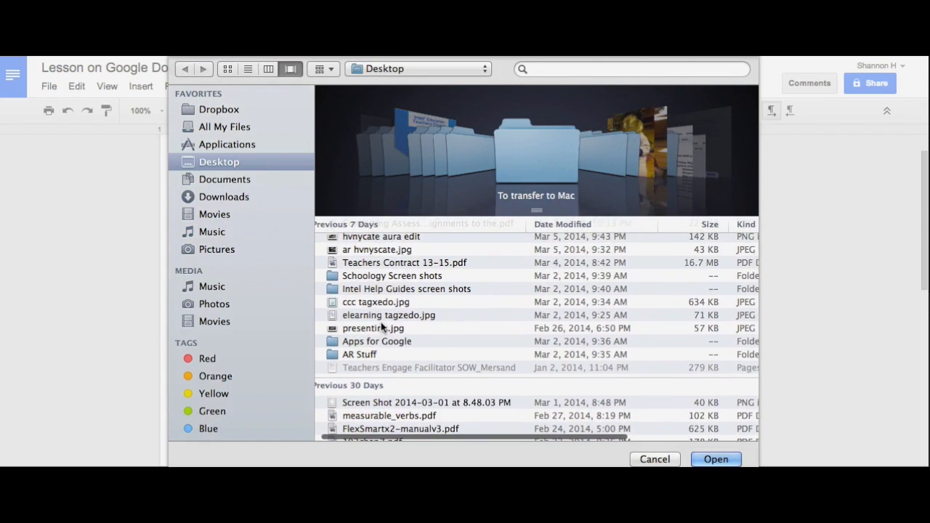
double_click(377, 247)
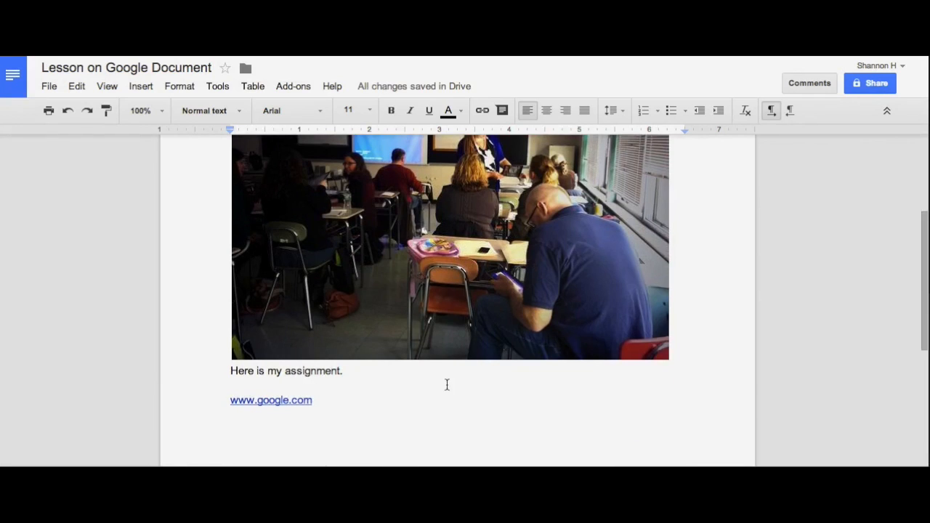
key(Return)
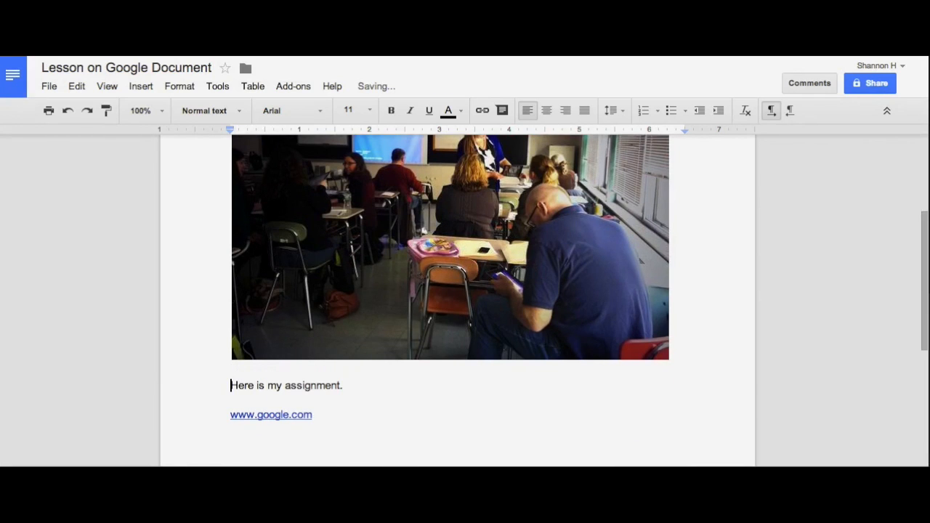
Try to insert a camera snapshot as an image below the photo, allowing docs.google.com to access the camera and microphone
click(142, 87)
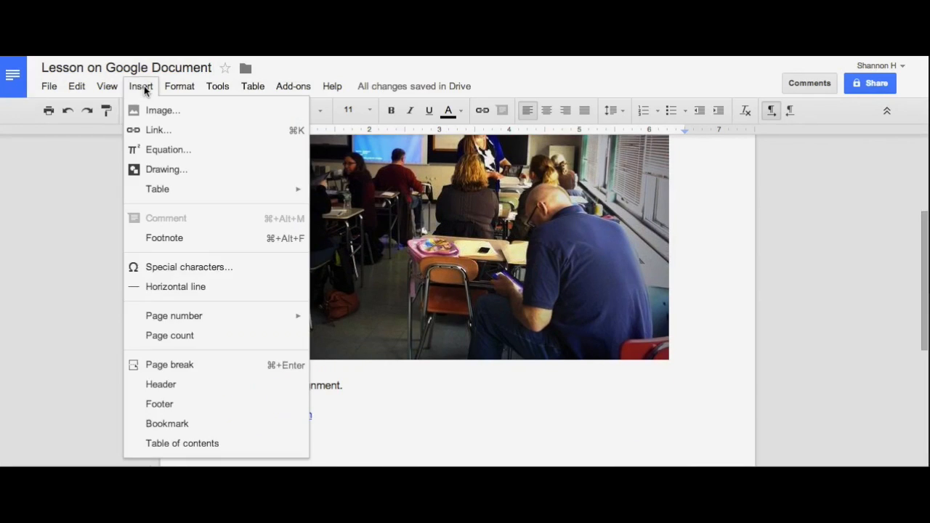
click(147, 112)
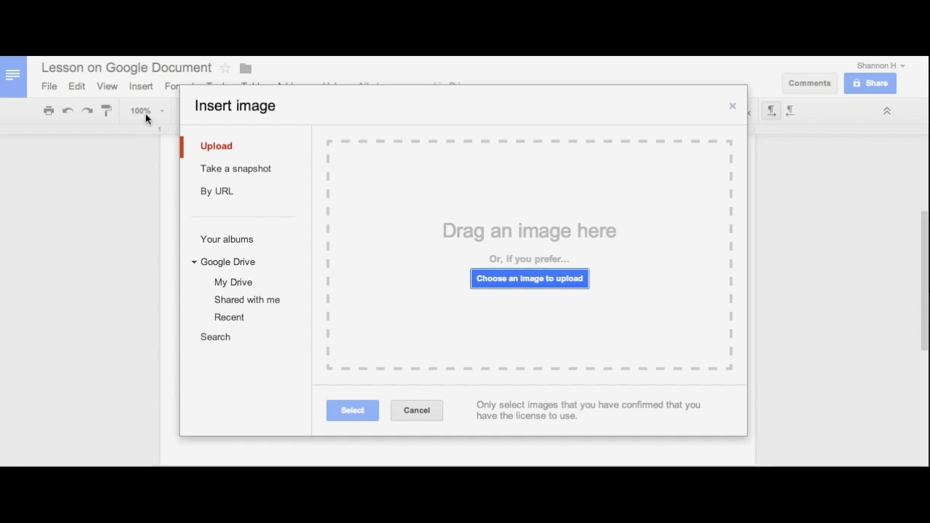
click(227, 171)
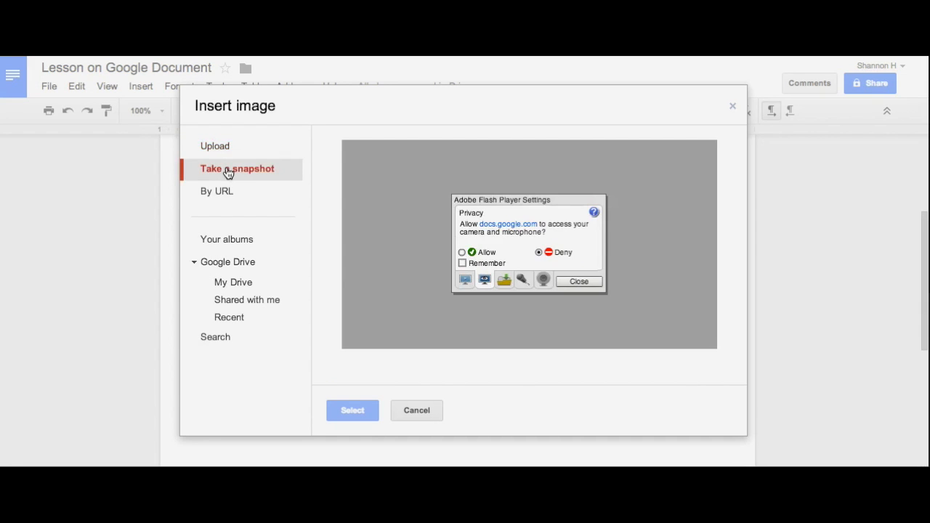
click(462, 254)
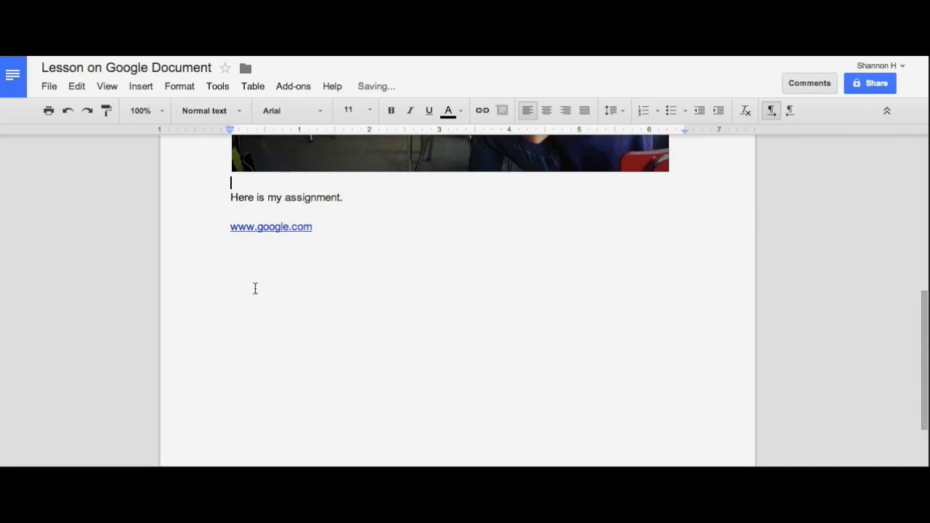
Examine the URL, personal album and Google Drive sources for inserting an image, leaving without choosing one
click(146, 87)
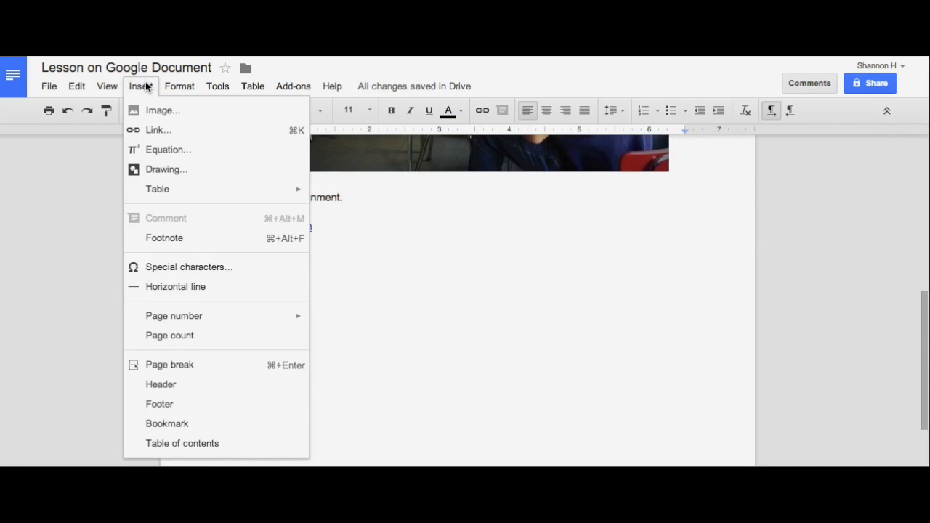
click(145, 111)
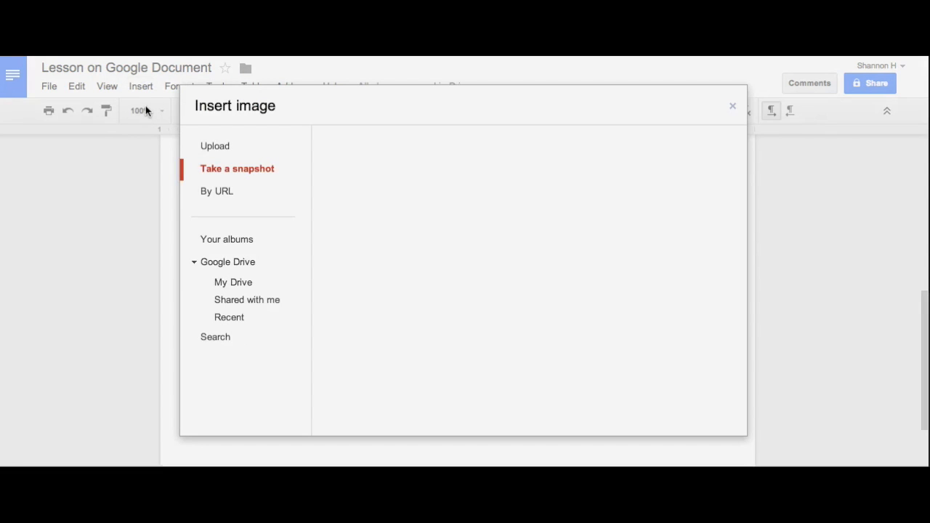
click(224, 193)
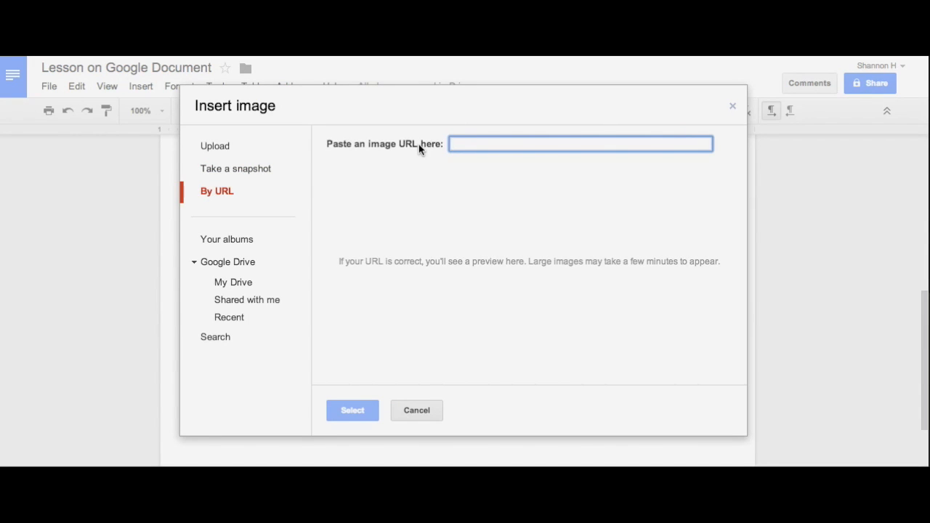
click(241, 242)
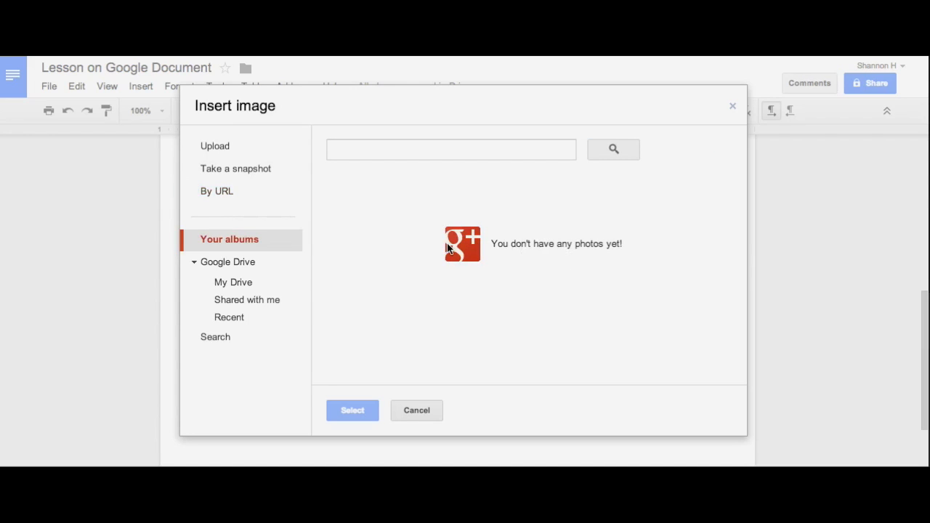
click(228, 263)
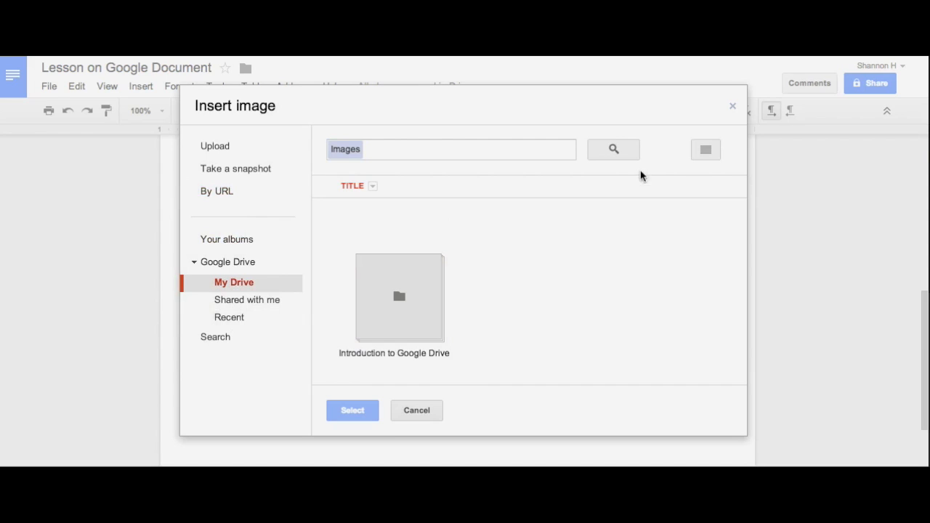
click(417, 412)
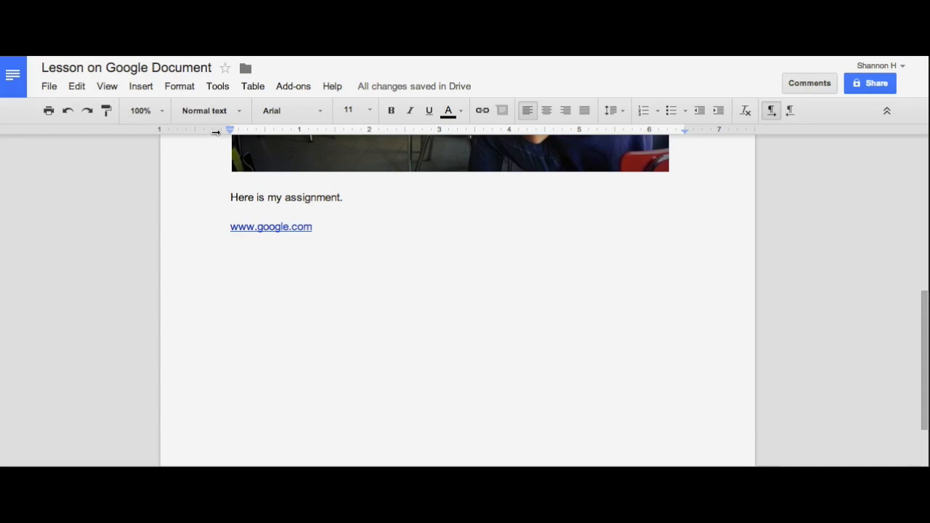
click(182, 87)
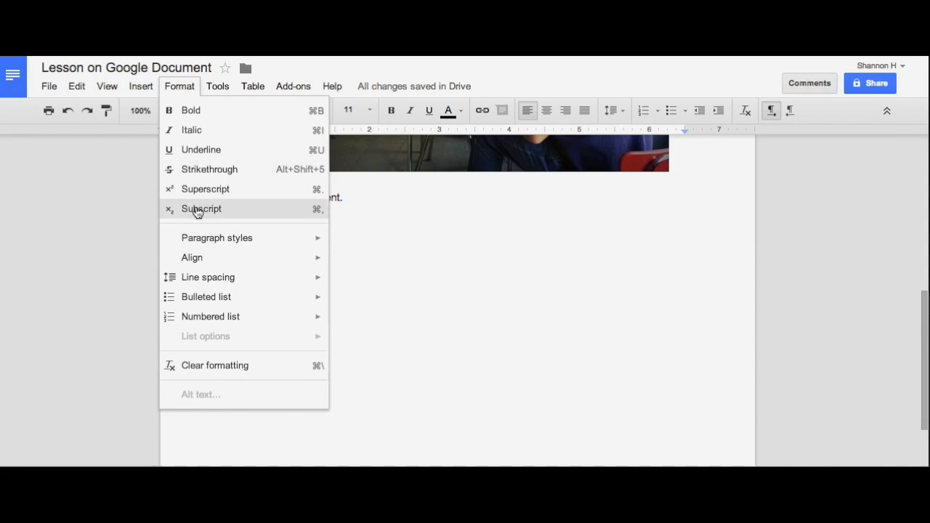
mouse_move(200, 242)
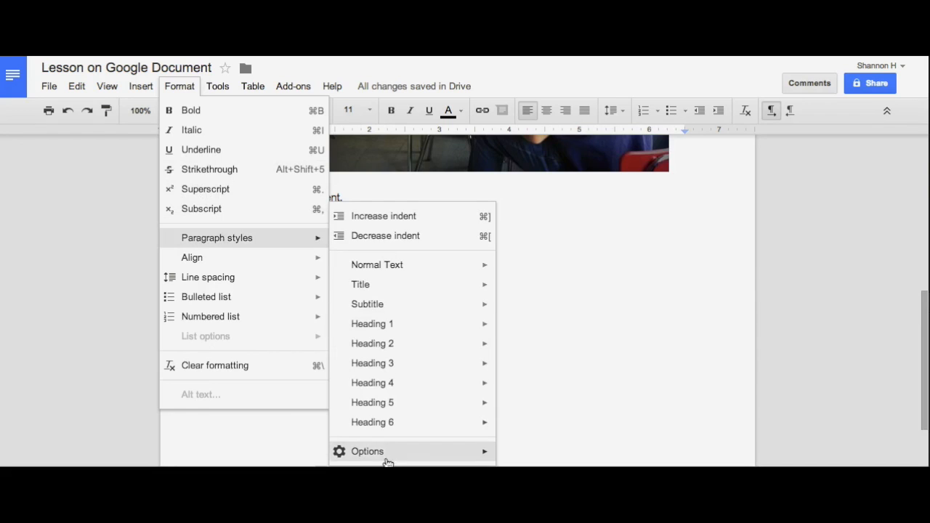
mouse_move(379, 384)
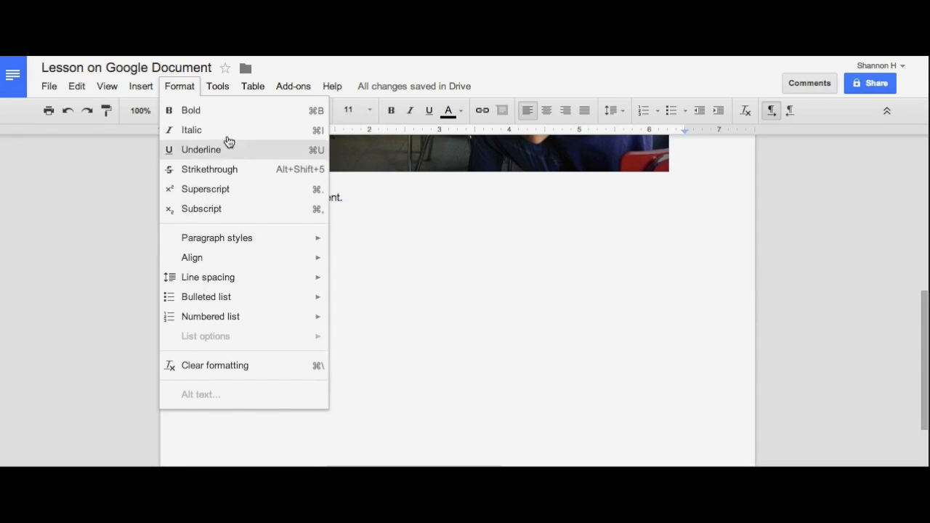
Look up the definition of "dog" with the Define tool's dictionary search, read through the entry and close the research results
click(220, 85)
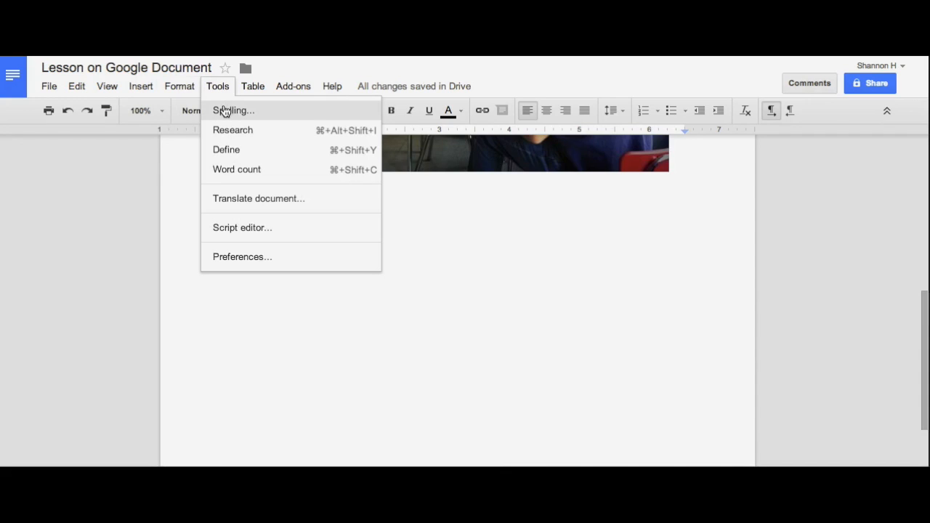
click(268, 151)
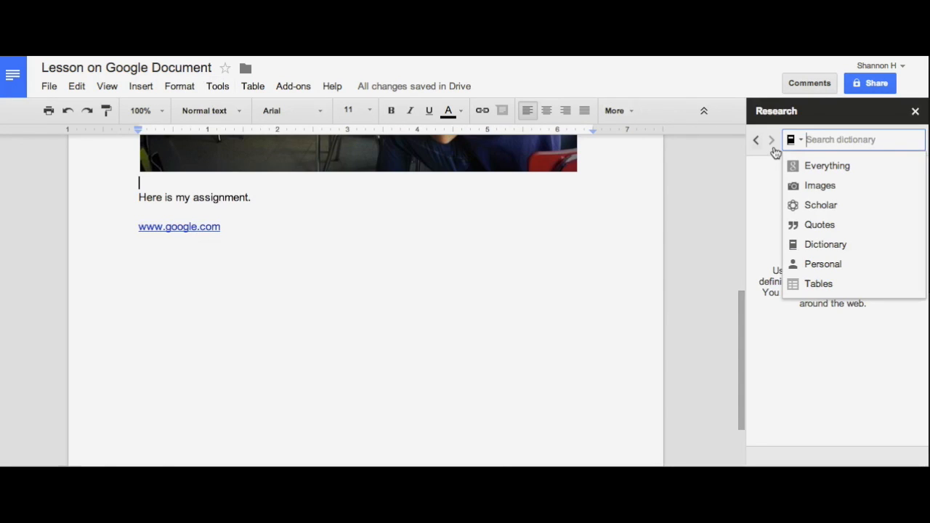
text(dog)
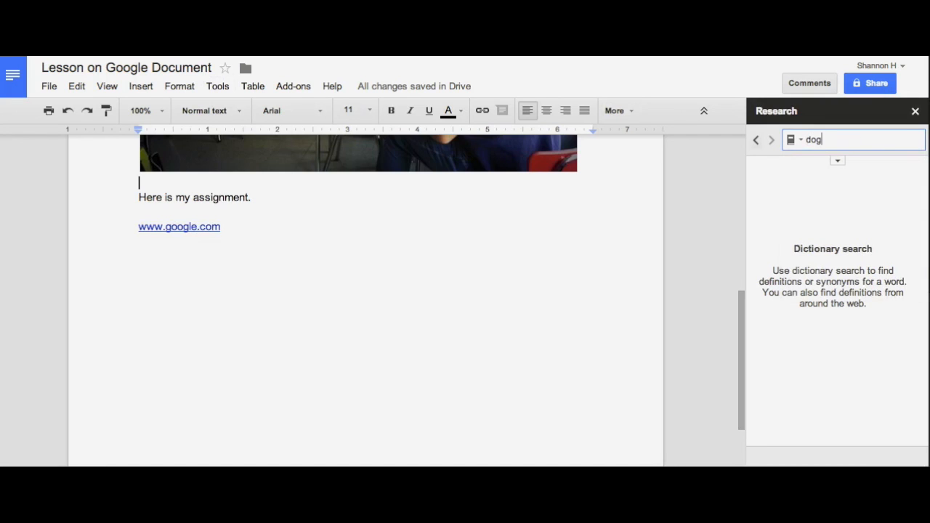
key(Return)
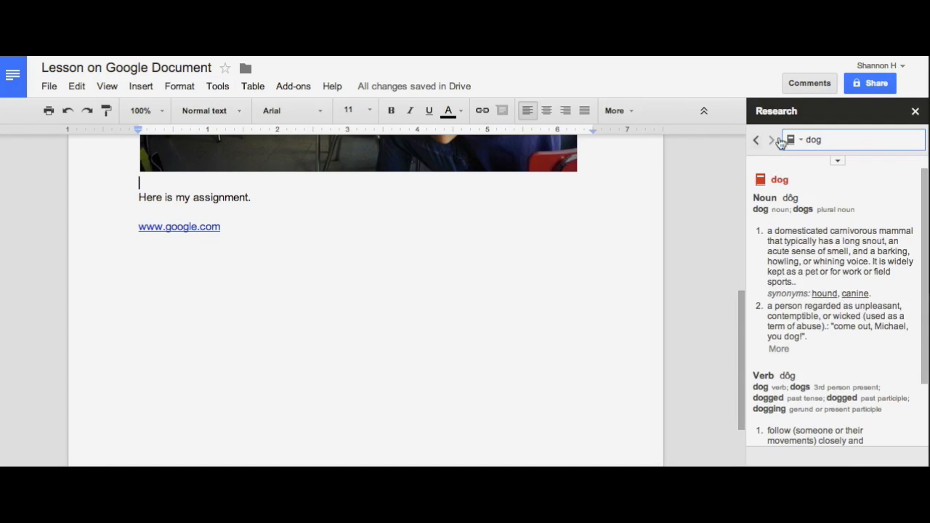
scroll(780, 292, down, 3)
scroll(780, 293, up, 3)
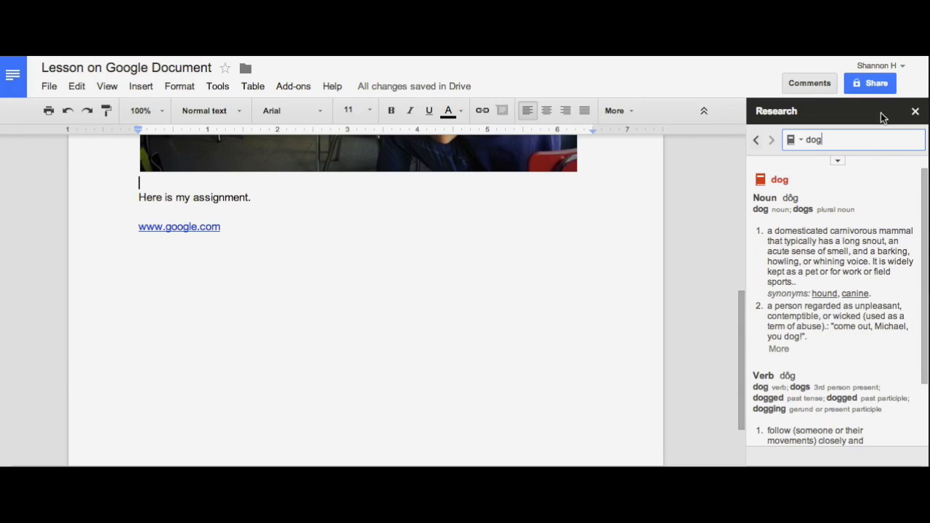
click(915, 112)
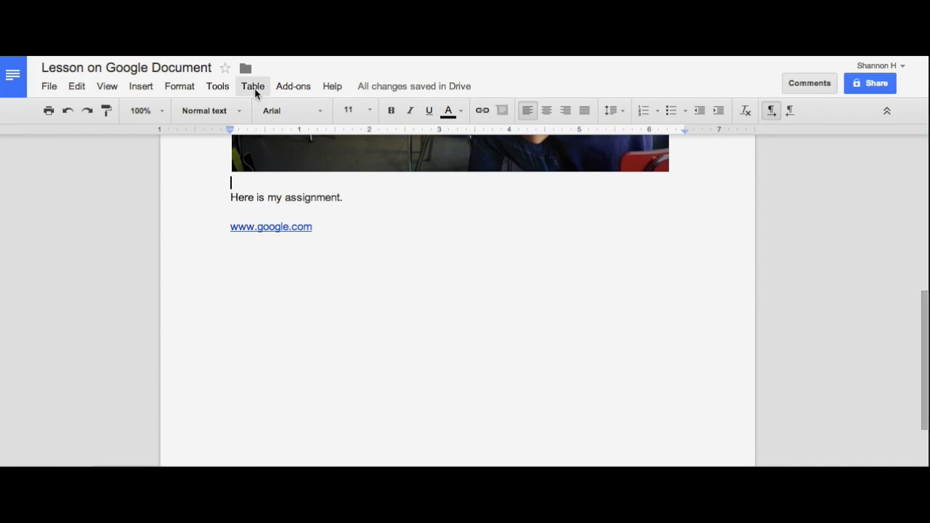
click(217, 87)
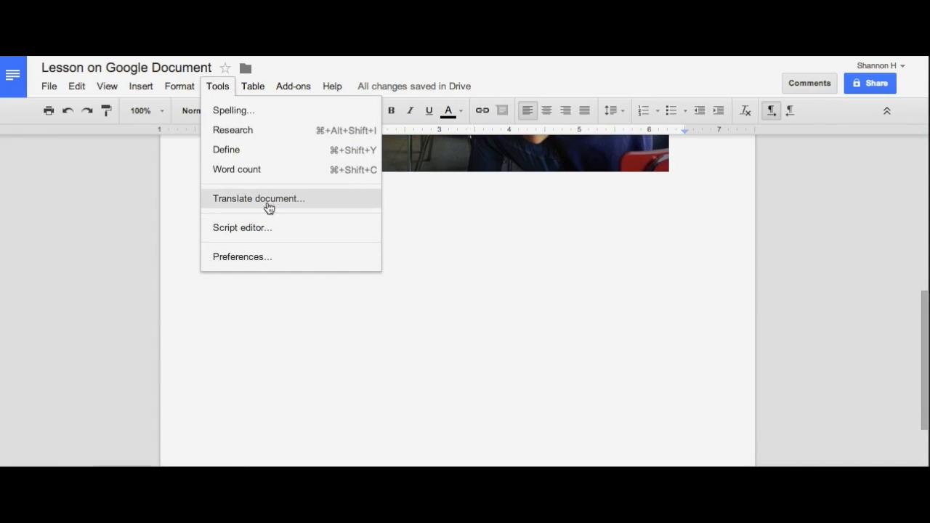
click(327, 411)
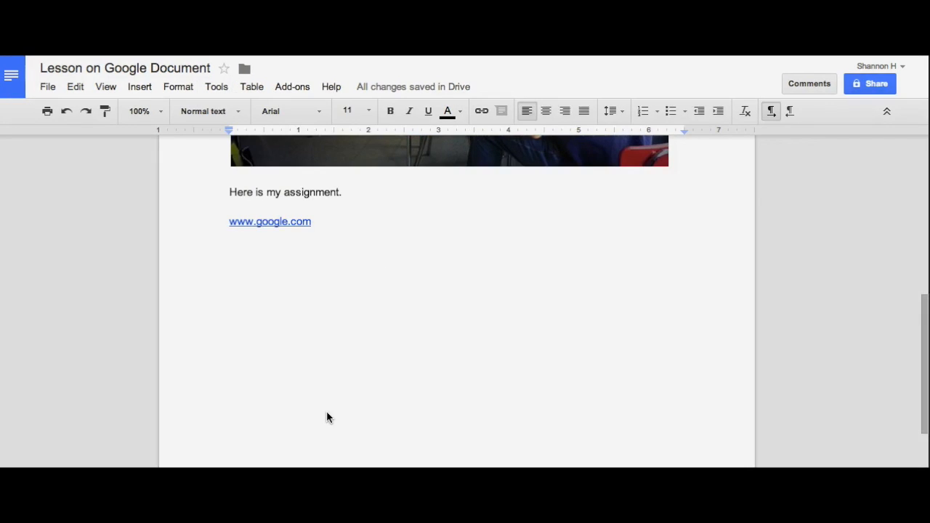
click(252, 87)
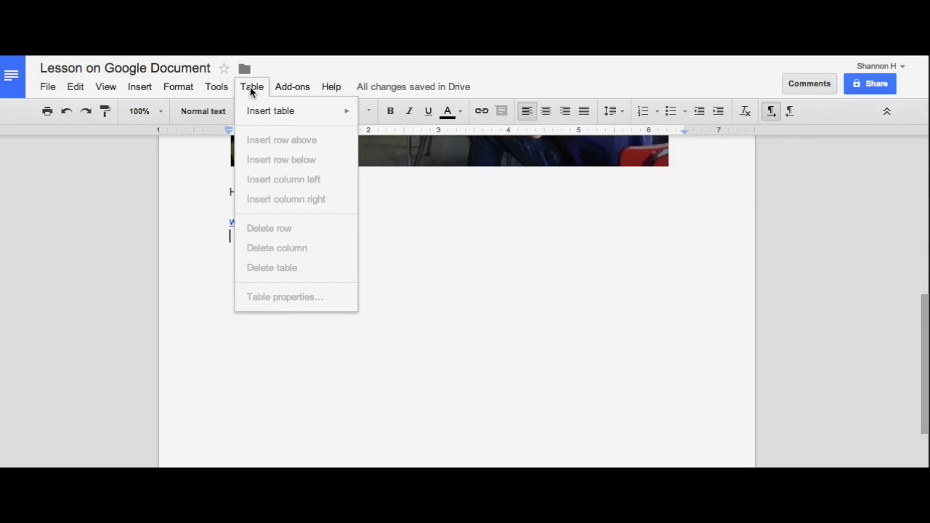
mouse_move(253, 112)
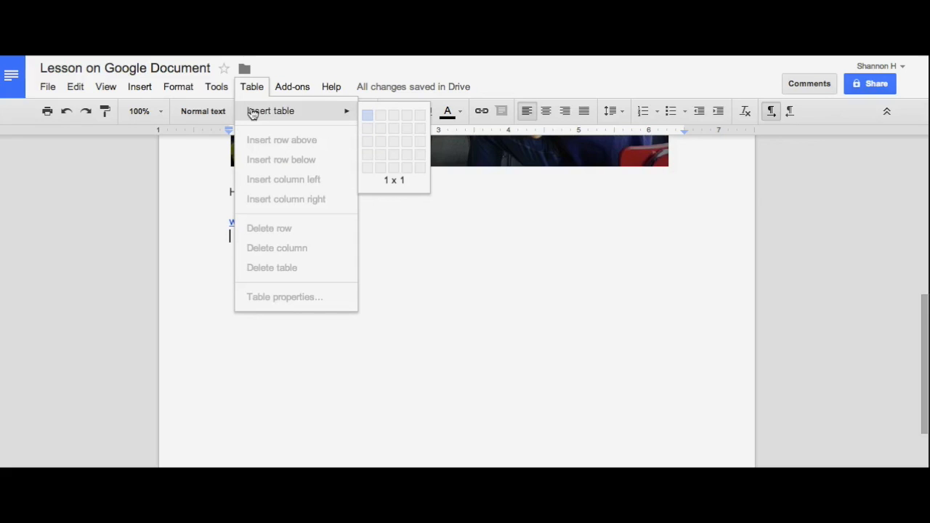
mouse_move(338, 114)
click(398, 153)
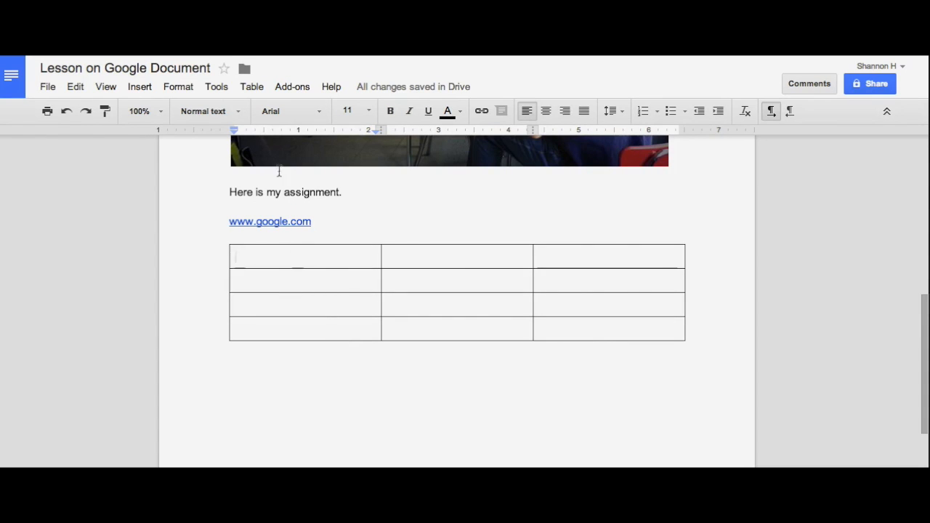
In the table's properties, set the border color to white and keep the border width at 1 pt
click(250, 88)
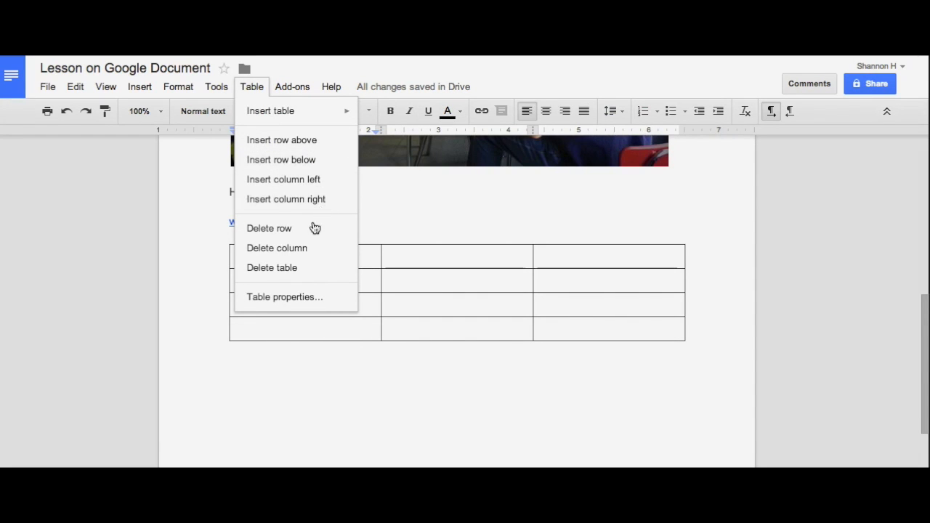
click(277, 303)
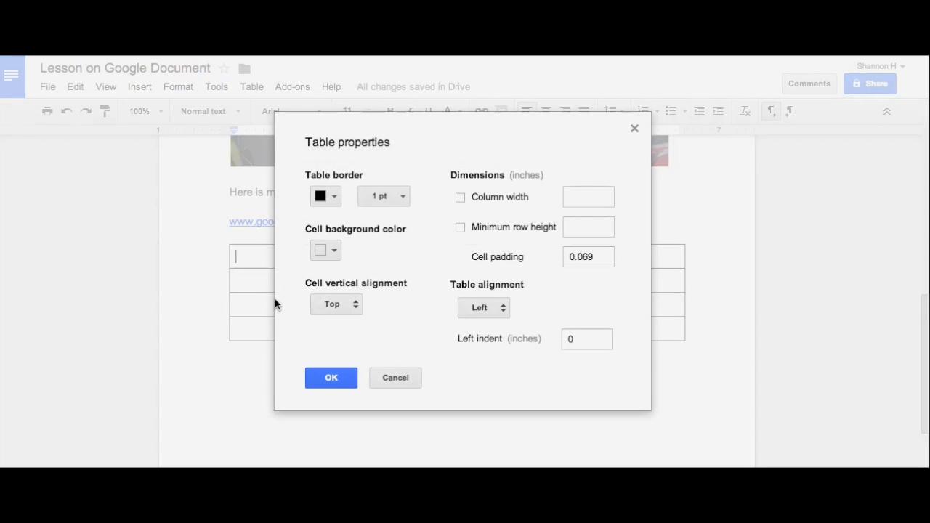
click(330, 204)
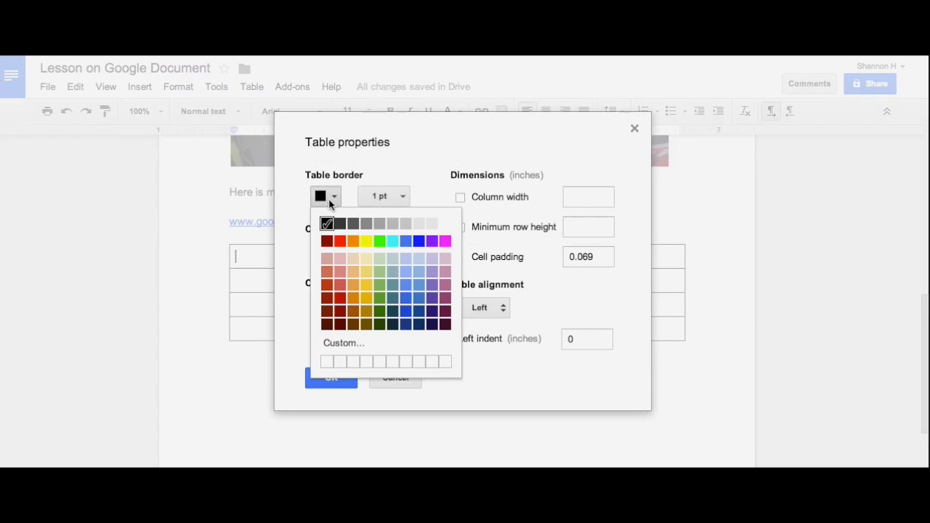
click(444, 224)
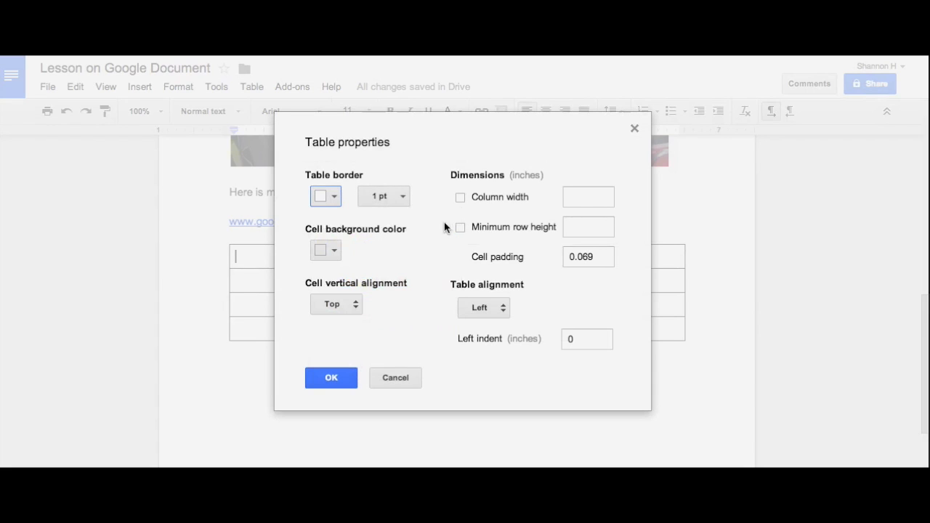
click(393, 197)
click(393, 195)
Set the first cell's background to orange, keep Top vertical and Left table alignment, and apply the table properties
click(334, 251)
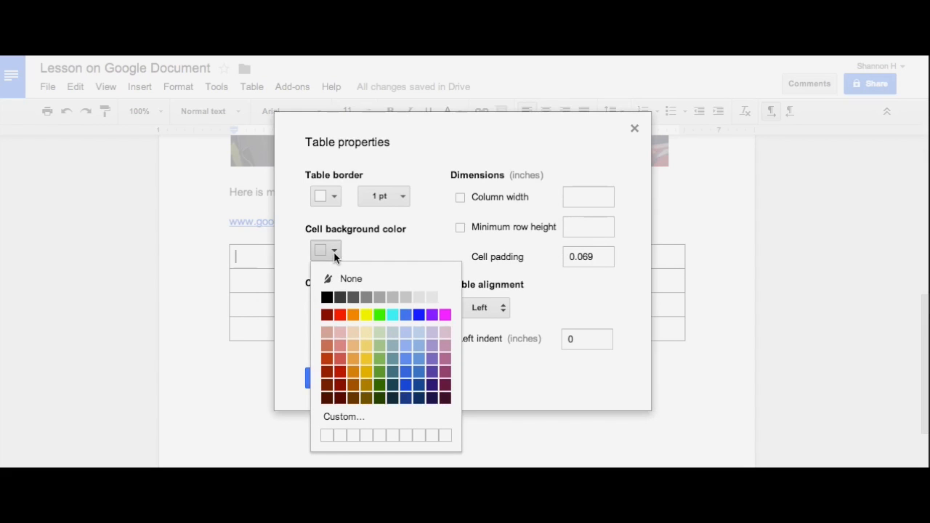
click(353, 315)
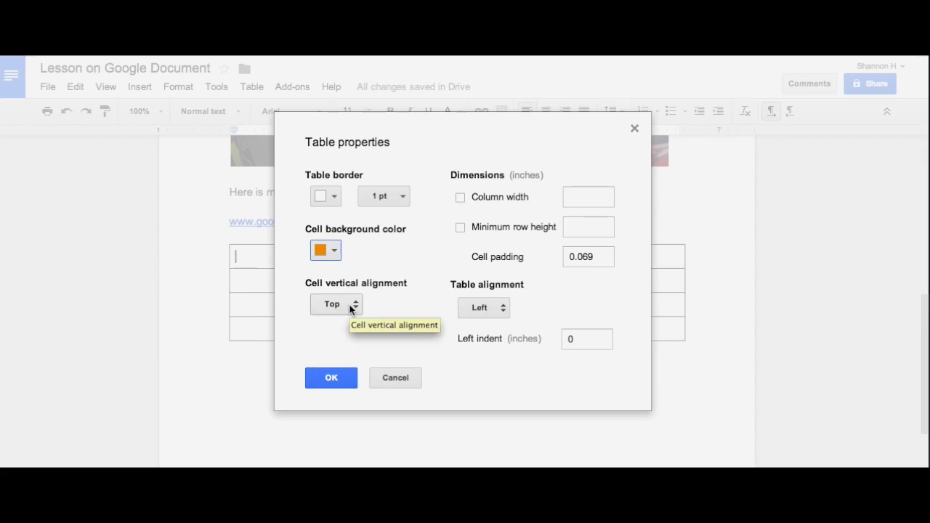
click(350, 309)
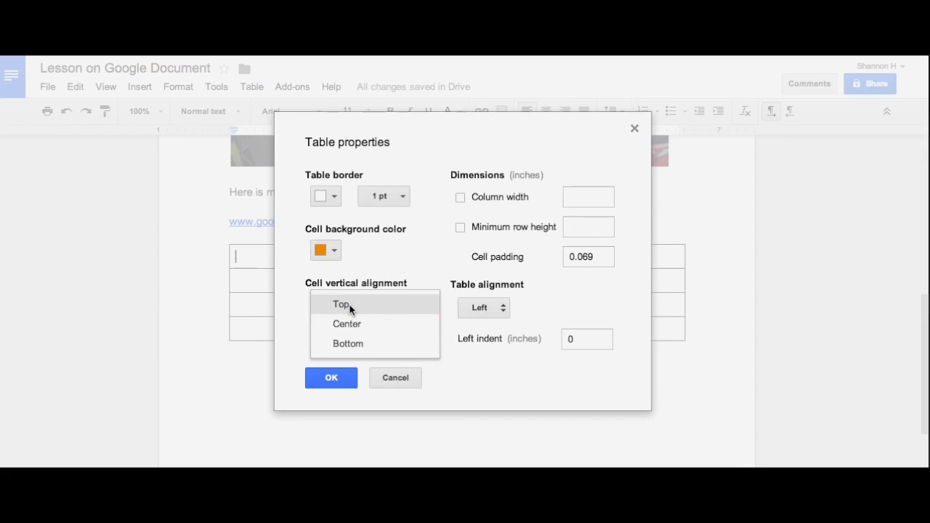
click(350, 307)
click(506, 310)
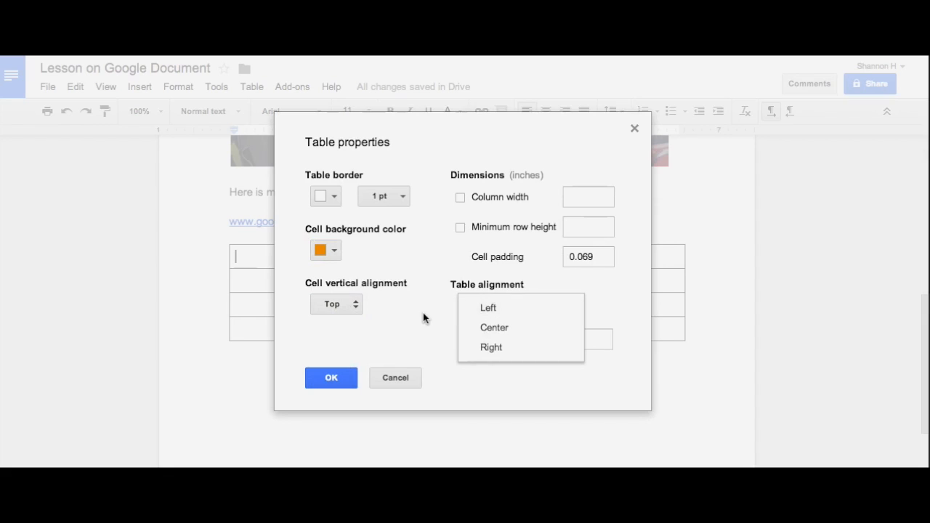
click(507, 310)
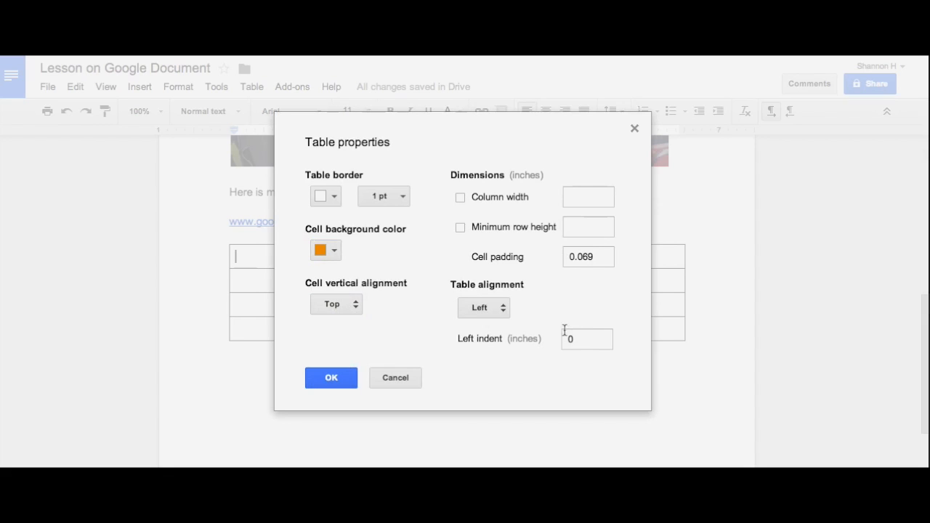
click(331, 378)
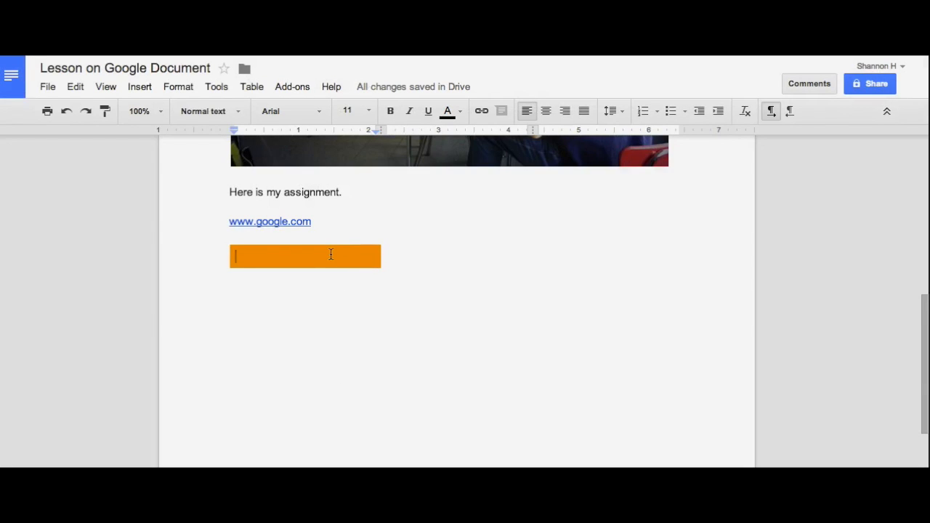
click(415, 260)
click(243, 297)
click(366, 249)
click(281, 89)
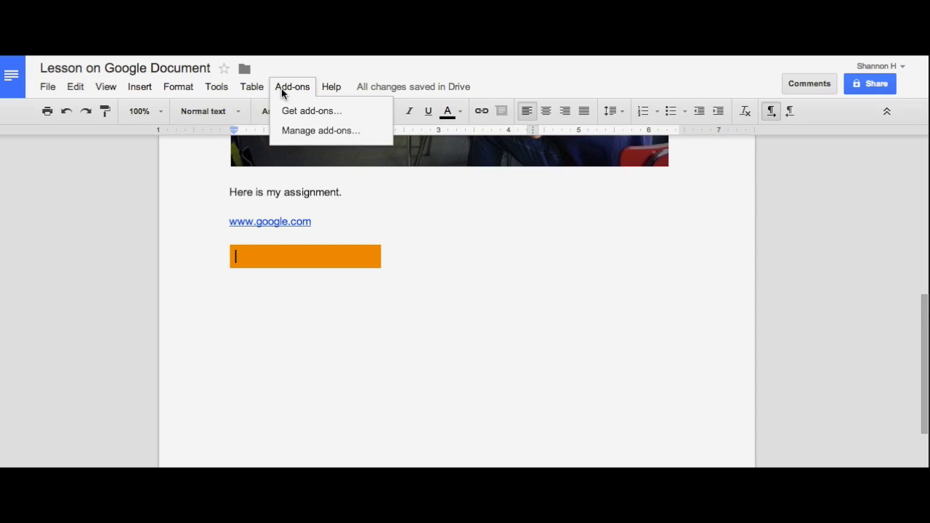
mouse_move(323, 87)
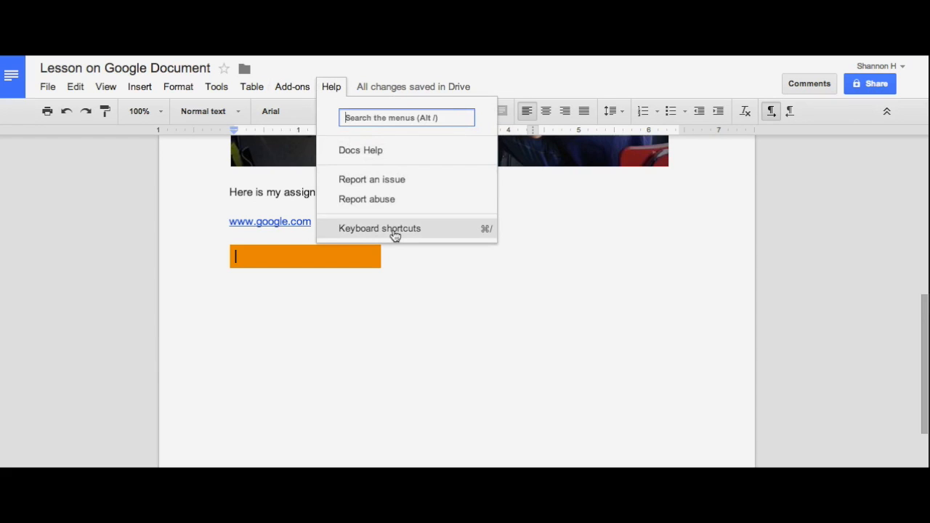
click(415, 270)
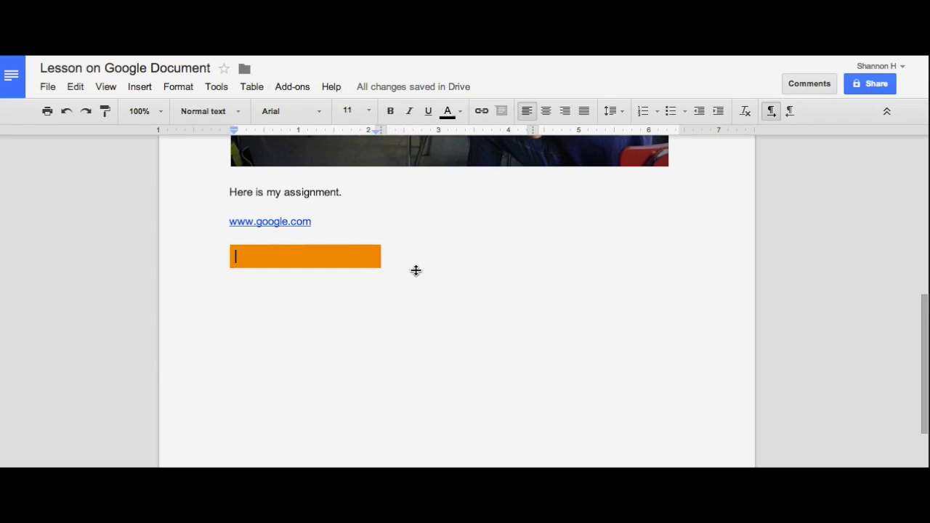
scroll(414, 269, up, 1)
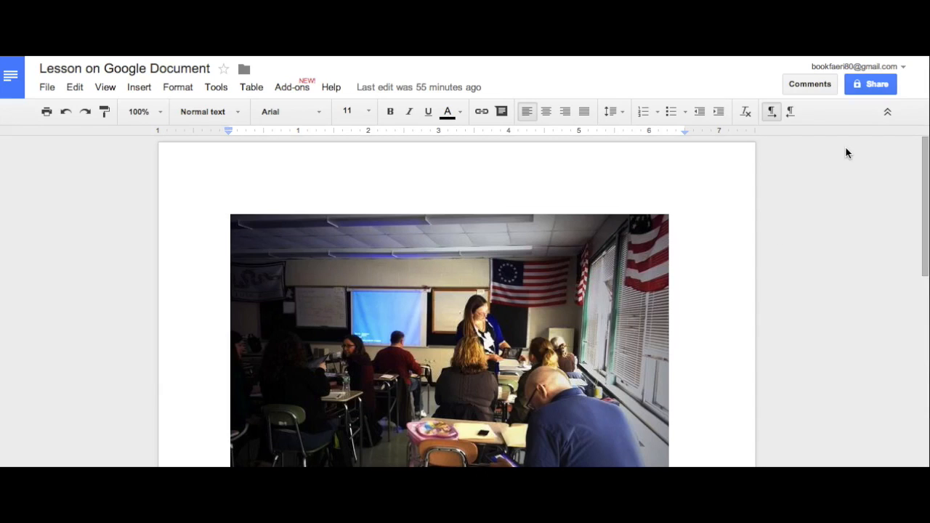
In the document's sharing settings, add the suggested contact's e-mail as an invitee with Can edit permission
click(869, 85)
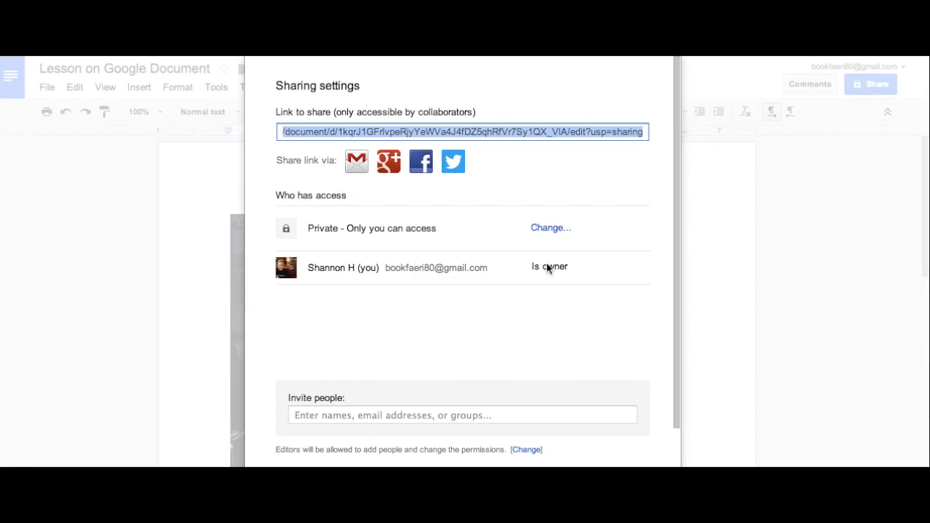
click(305, 414)
scroll(312, 382, down, 3)
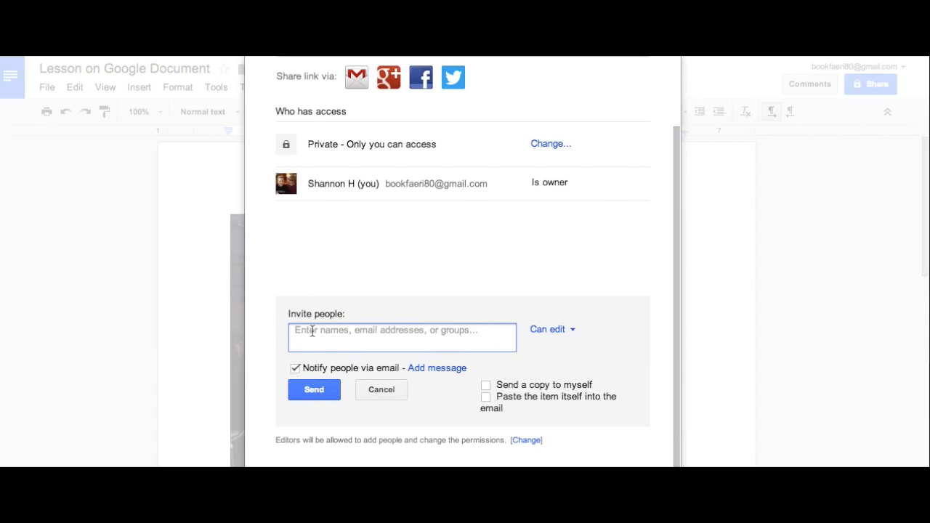
text(sha)
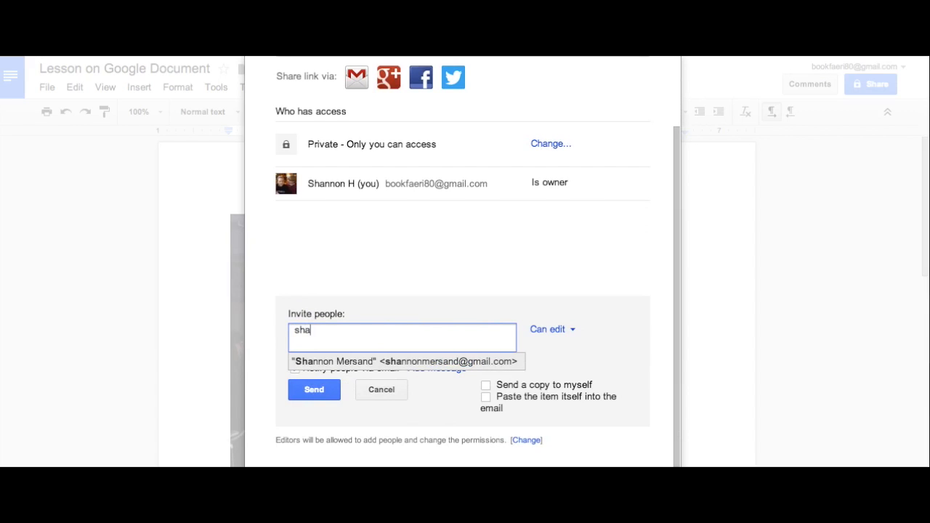
click(318, 361)
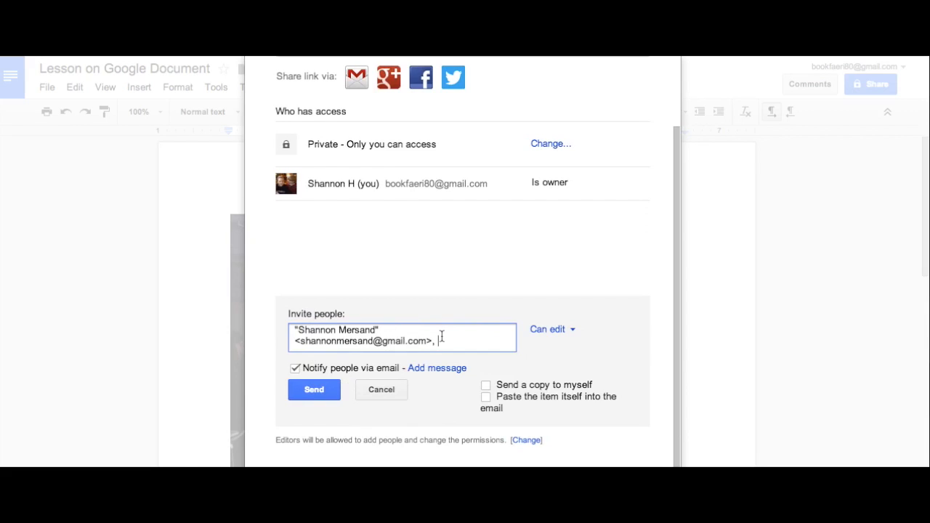
click(573, 334)
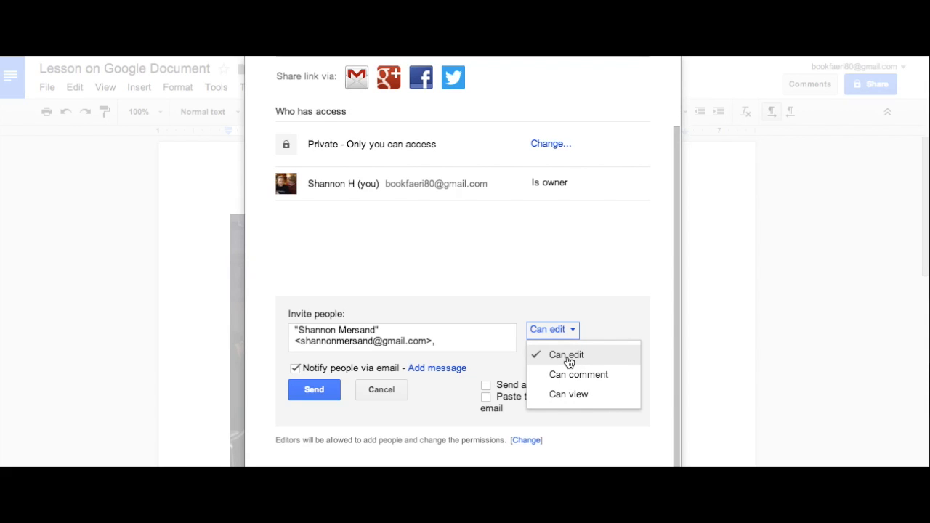
click(513, 364)
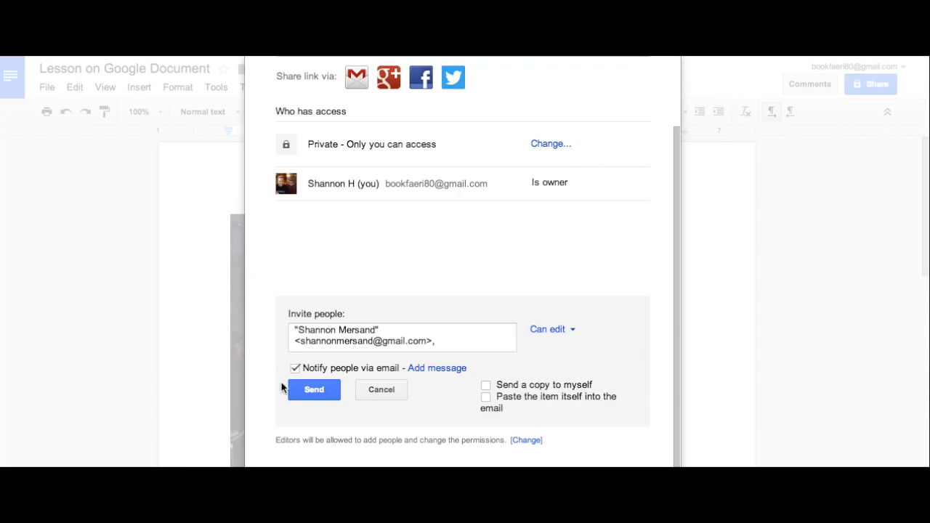
Add the message "Here is the document I wanted to show you!" to the invitation, send it and close the sharing settings
click(438, 368)
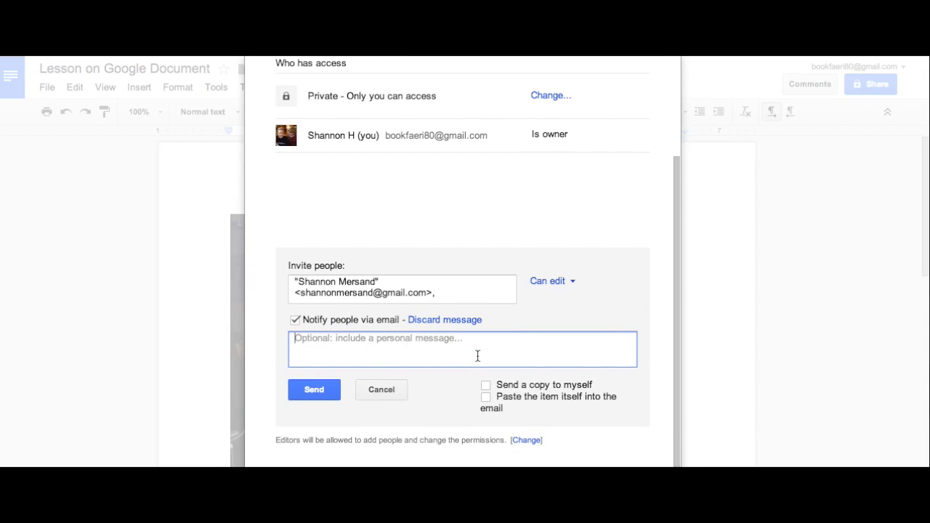
text(Here is )
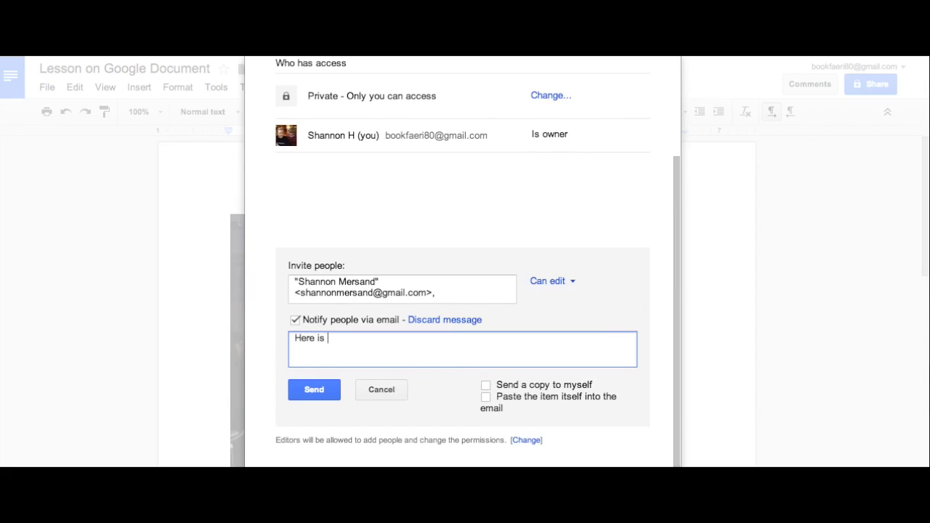
text(the docu)
text(ment I wanted to show you!)
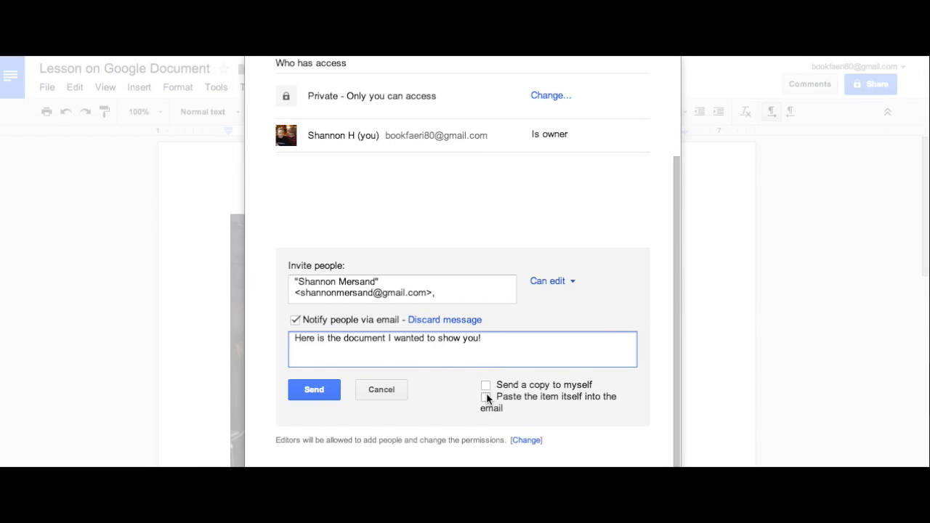
scroll(487, 399, up, 1)
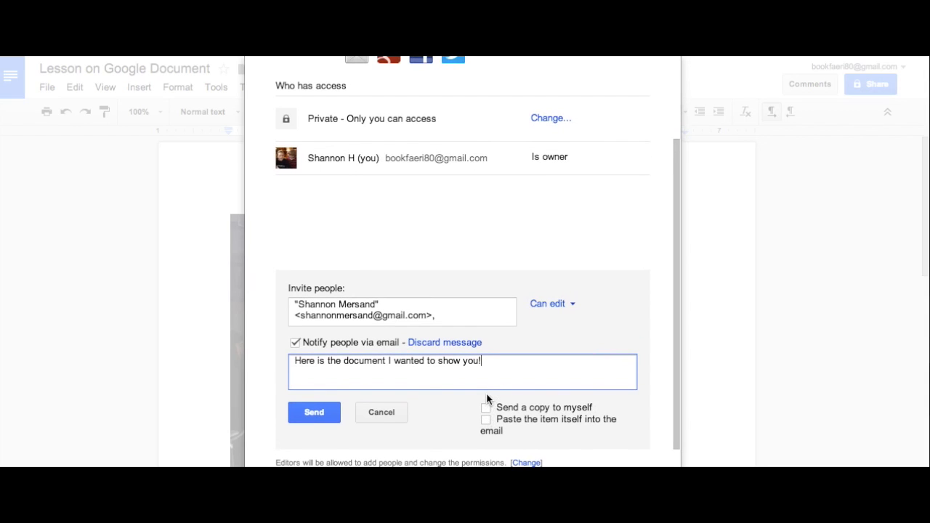
click(329, 411)
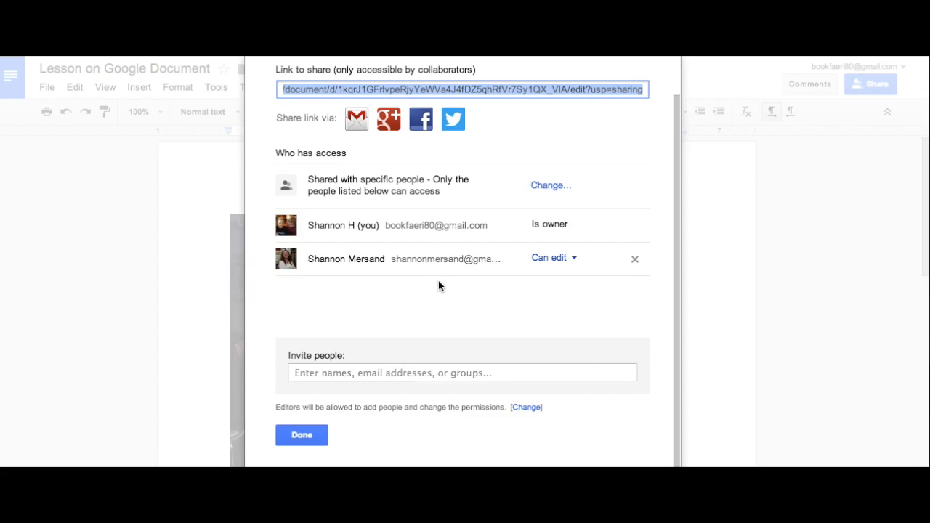
scroll(438, 282, up, 2)
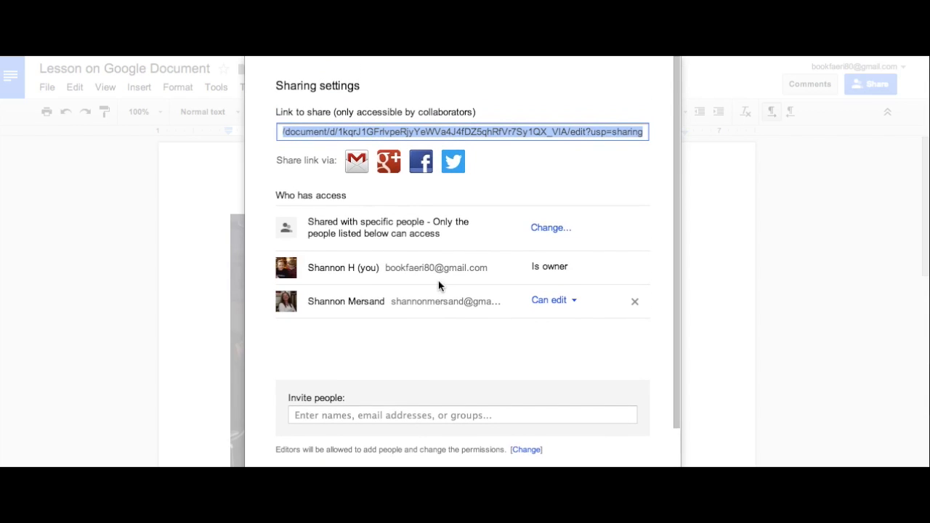
scroll(438, 282, down, 2)
click(302, 435)
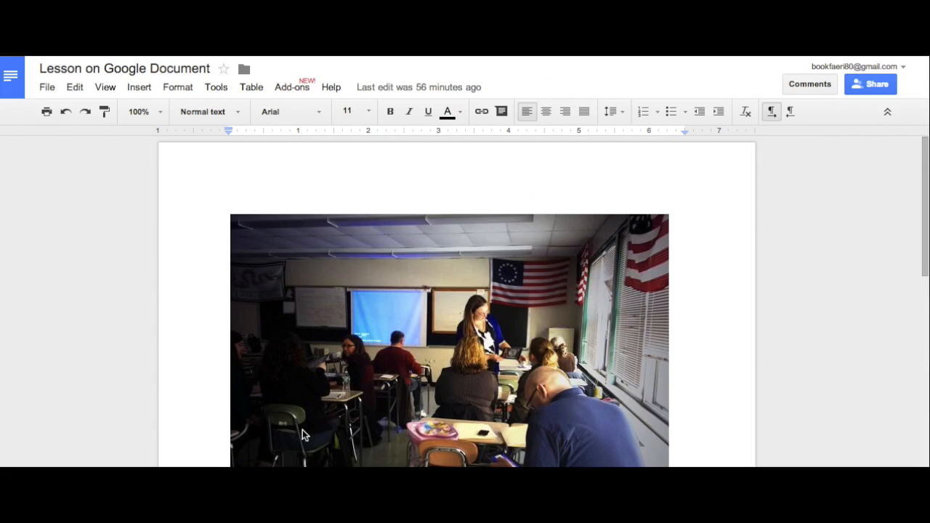
Change the invited collaborator's permission to Can view, save the change and close the sharing settings
click(869, 84)
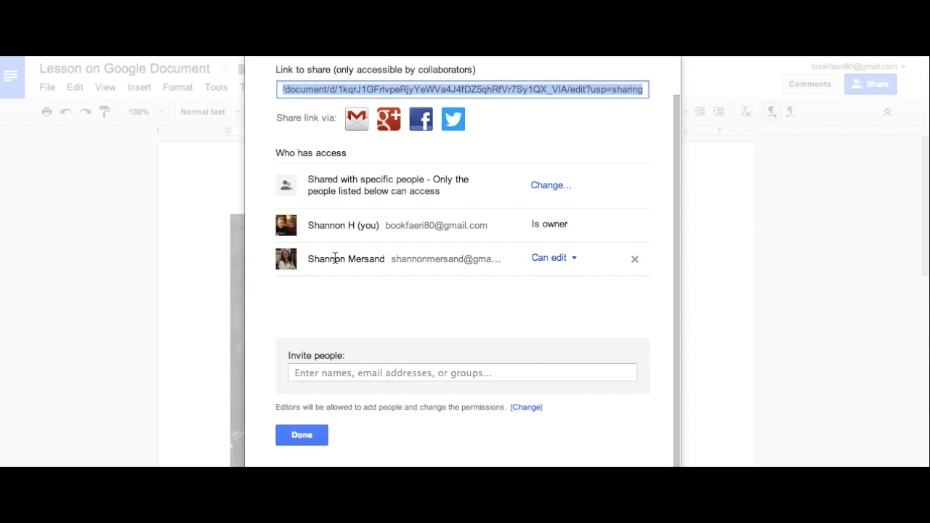
click(559, 258)
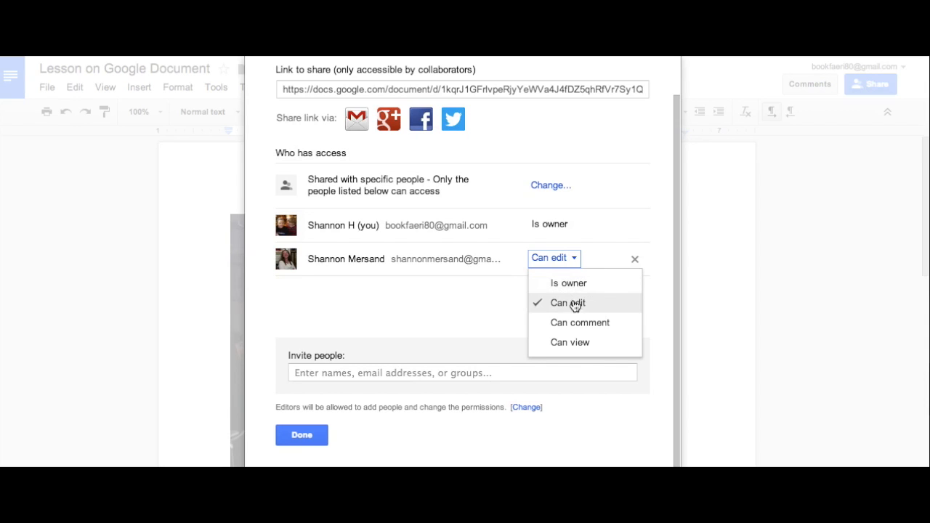
click(562, 342)
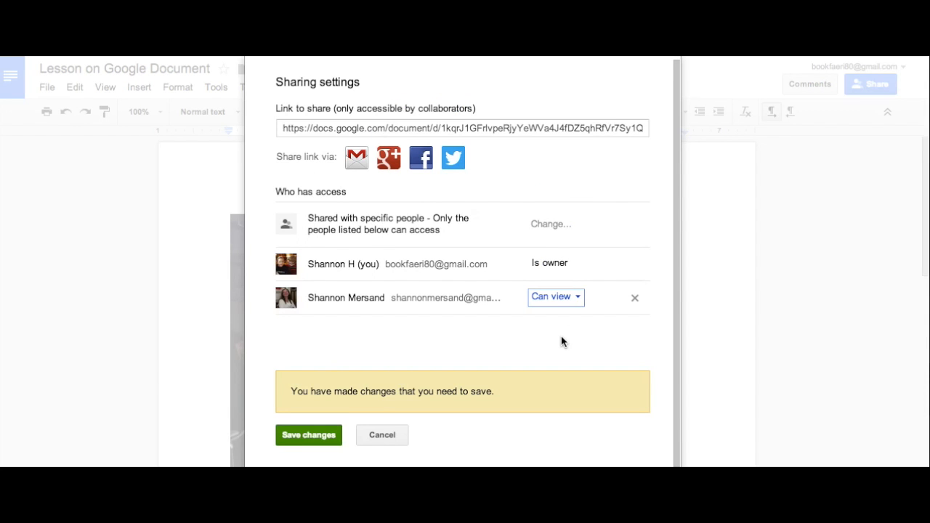
click(309, 437)
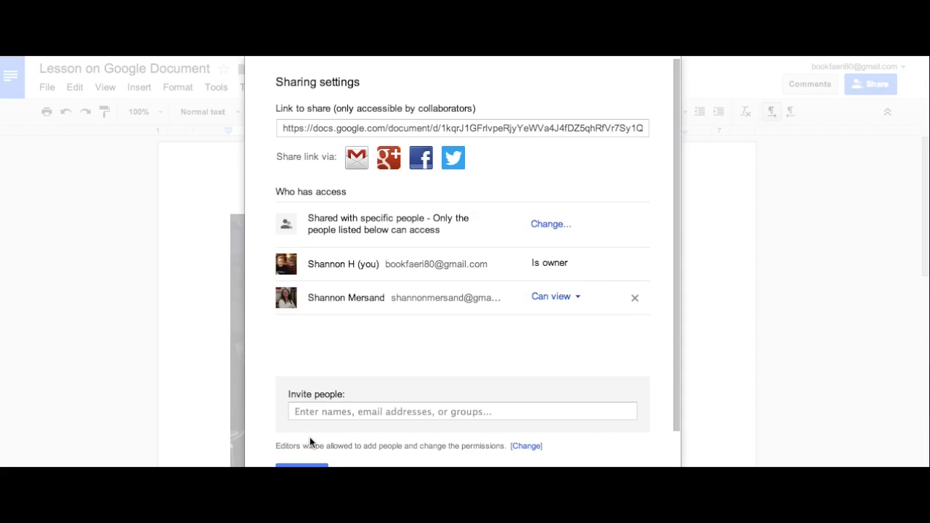
scroll(309, 441, down, 1)
click(302, 435)
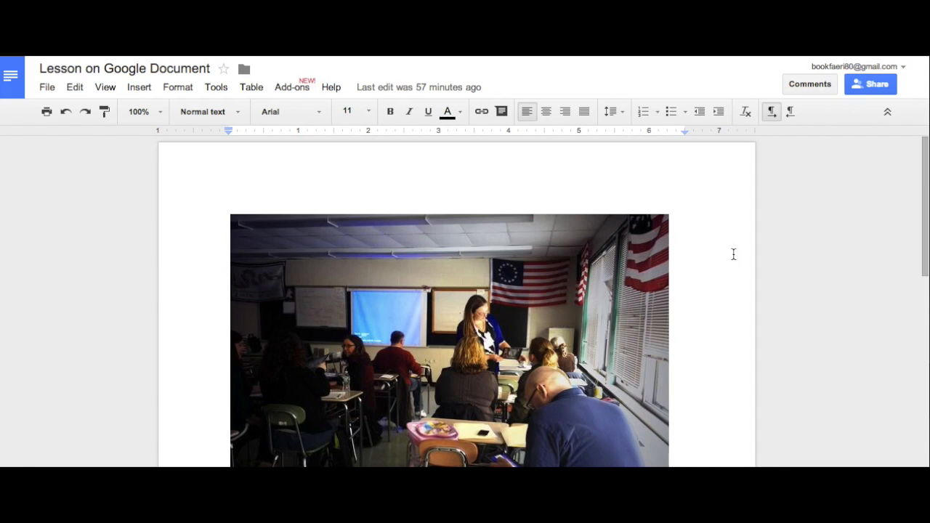
Add the comment "This image is great!" to the classroom photo, post it and open the posted comment
click(805, 85)
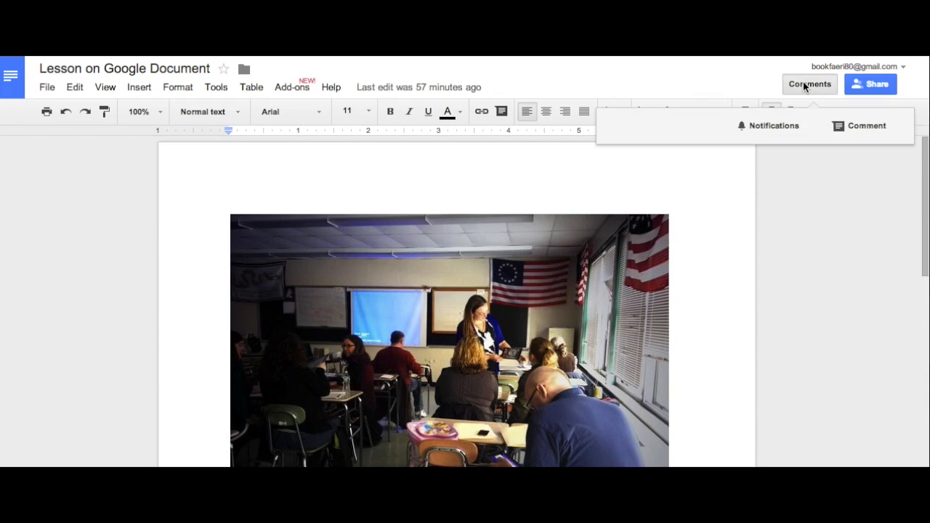
click(843, 124)
scroll(767, 210, up, 3)
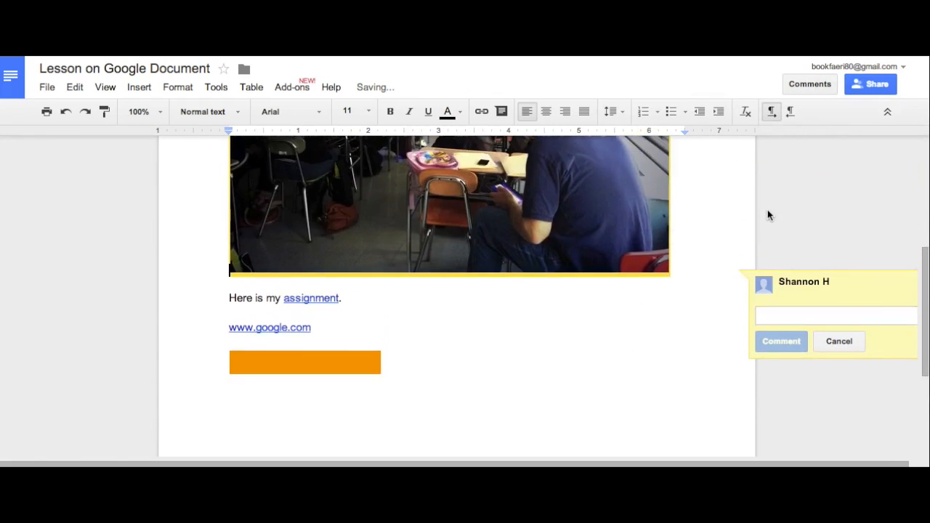
scroll(795, 186, up, 5)
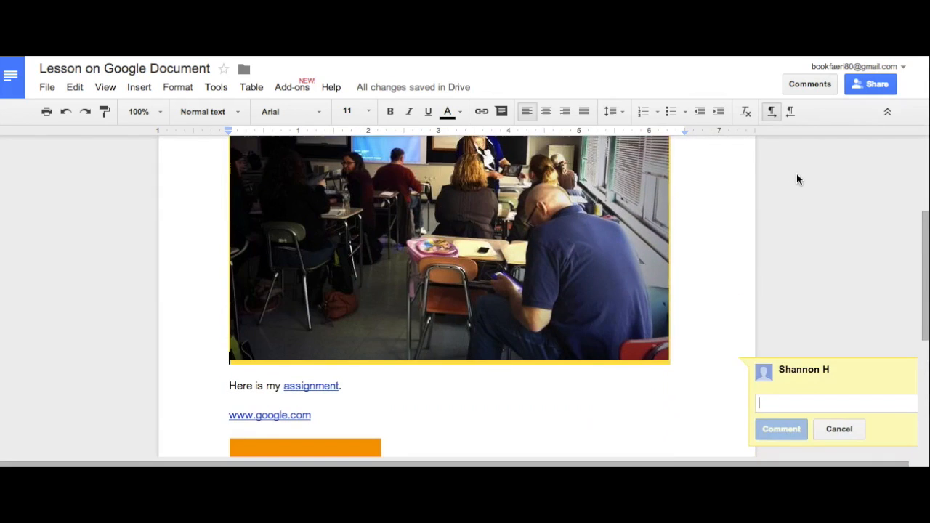
click(588, 281)
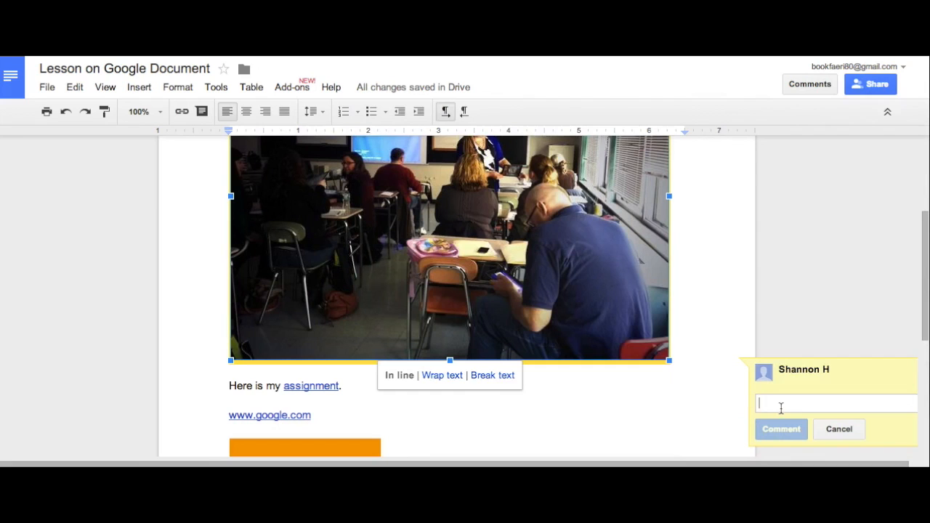
text(This image is great!)
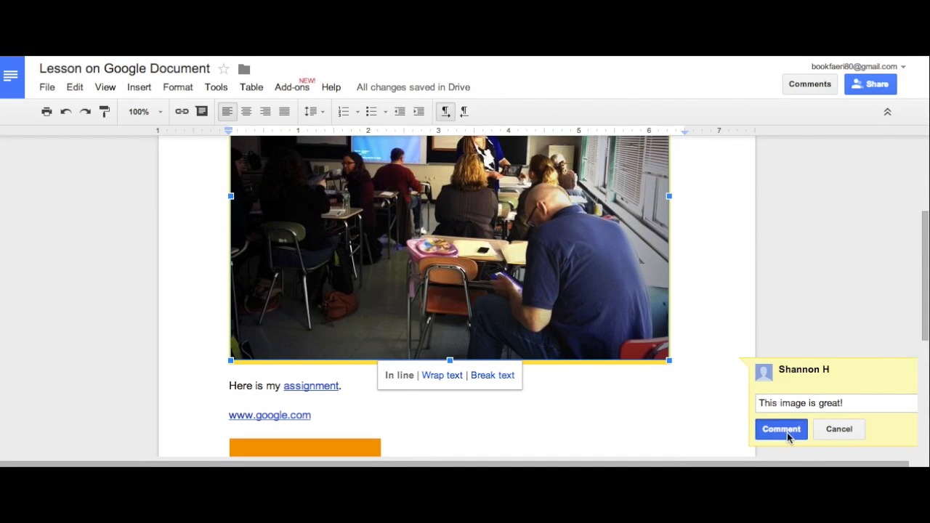
click(787, 430)
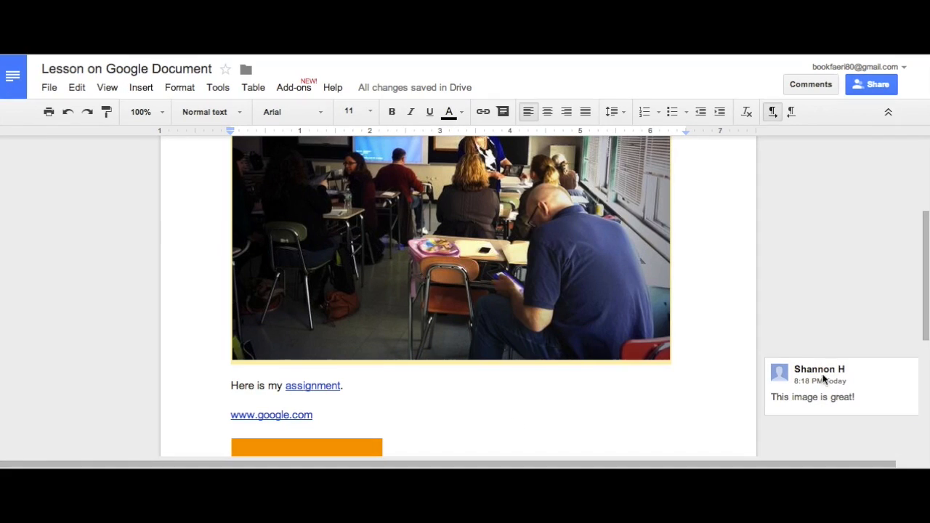
click(841, 386)
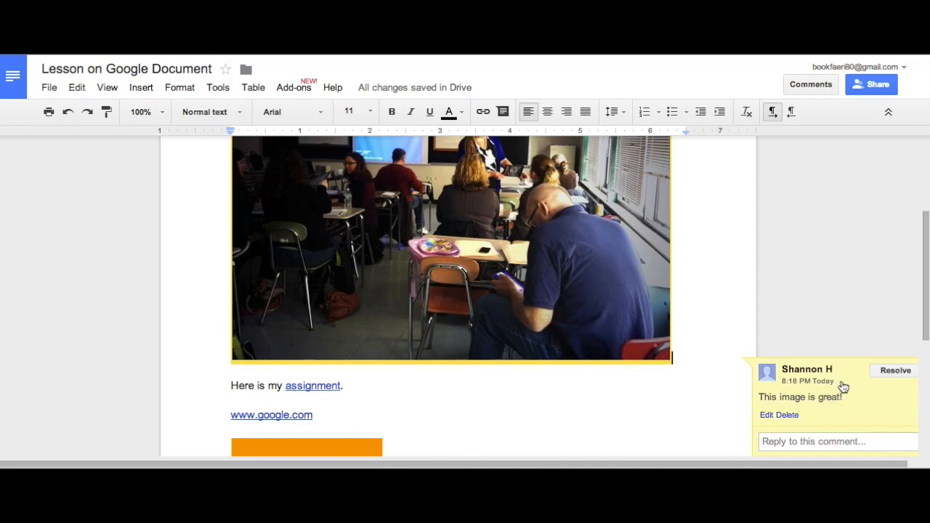